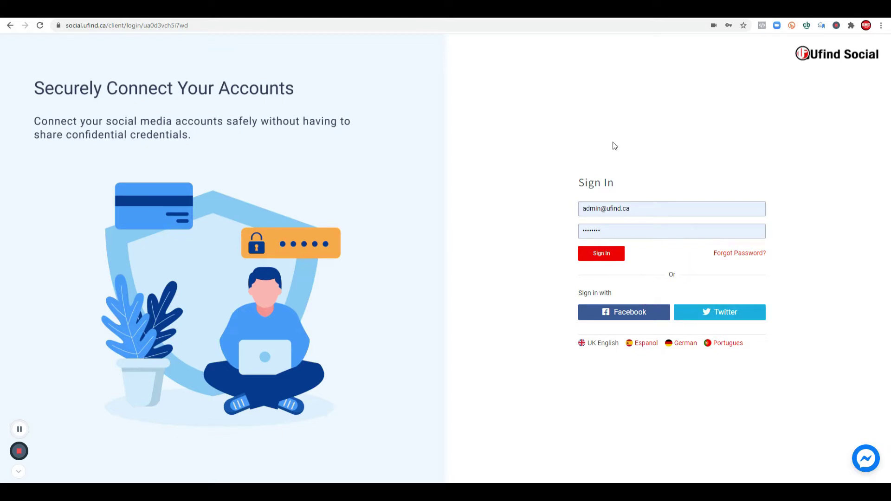
Step: Sign in to Ufind Social and open an empty Create Post page
click(602, 253)
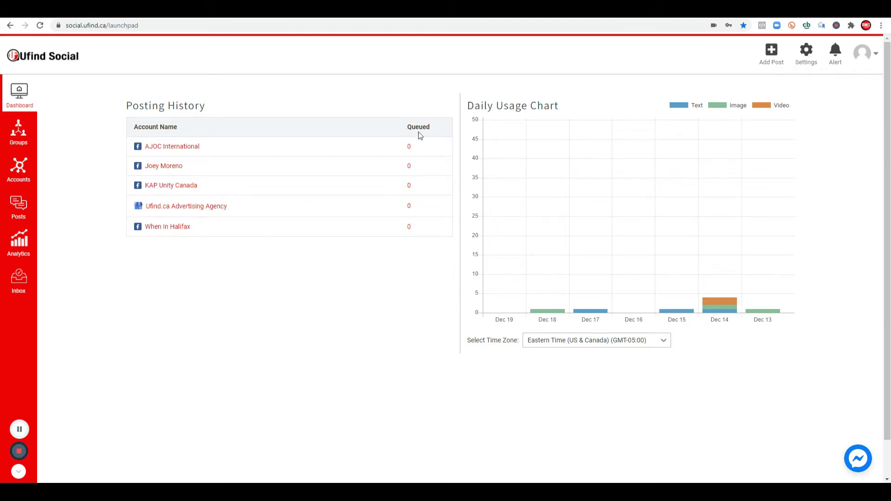
click(773, 61)
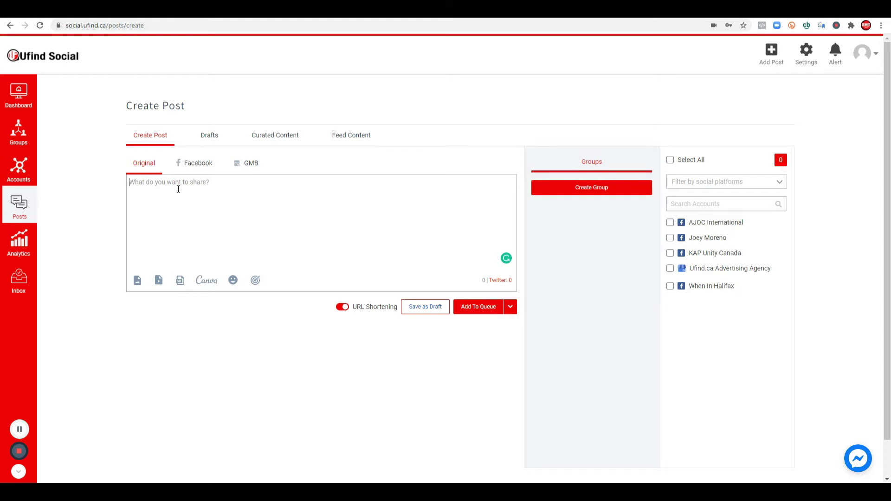
Step: Paste the marketing paragraph, add #UfindSocial #SocialMarketing below it, and go to All Hashtag
text(One of the best reasons for your business to be marketing through social media is that your customers are spending most of their time on these channels. Make your brand be seen online and let us help you with that!)
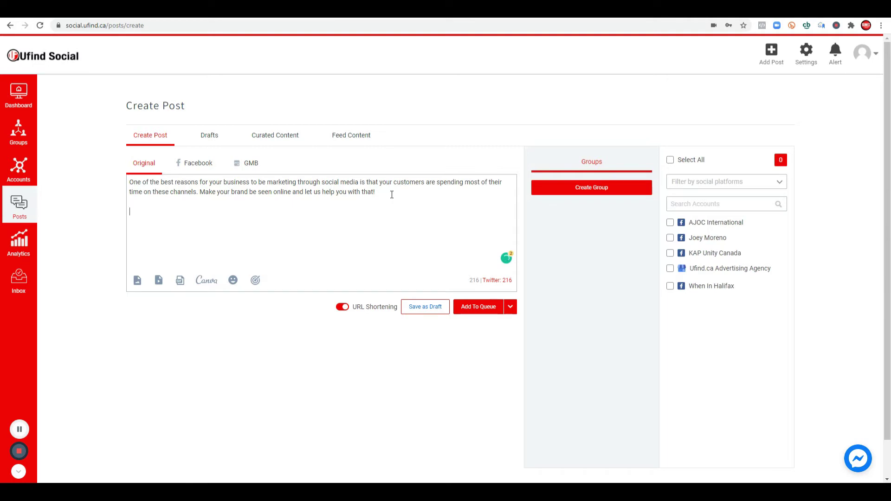
text(#UfindSocail)
key(BackSpace)
key(BackSpace)
key(BackSpace)
text(ial #Spo)
key(BackSpace)
key(BackSpace)
text(ocialMarketing)
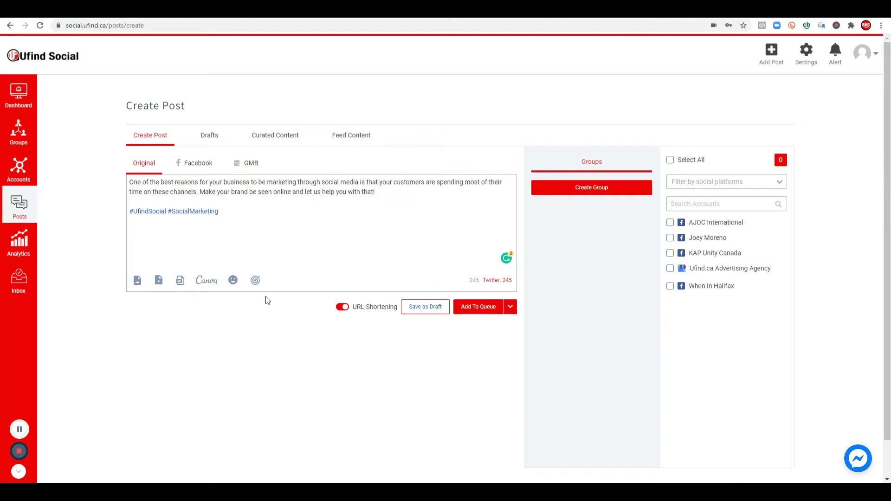
key(ctrl+Tab)
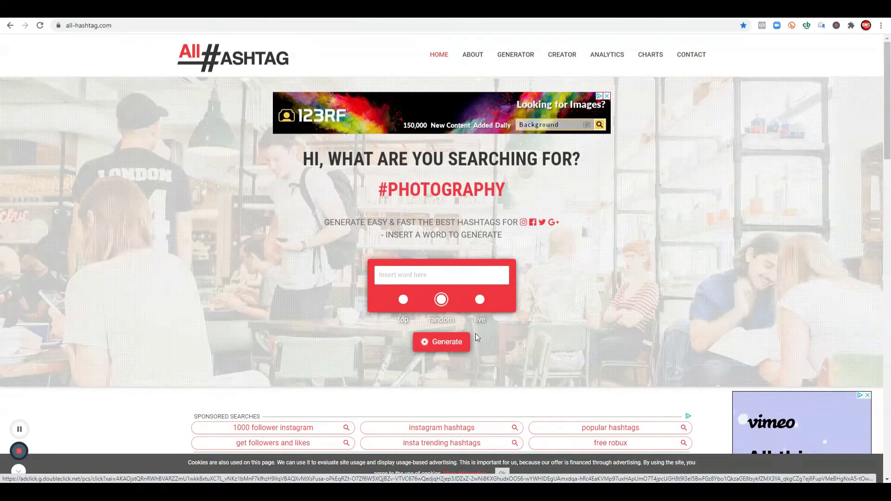
Step: Generate random hashtags for 'socialmedia' on All Hashtag and copy the best 30
click(446, 271)
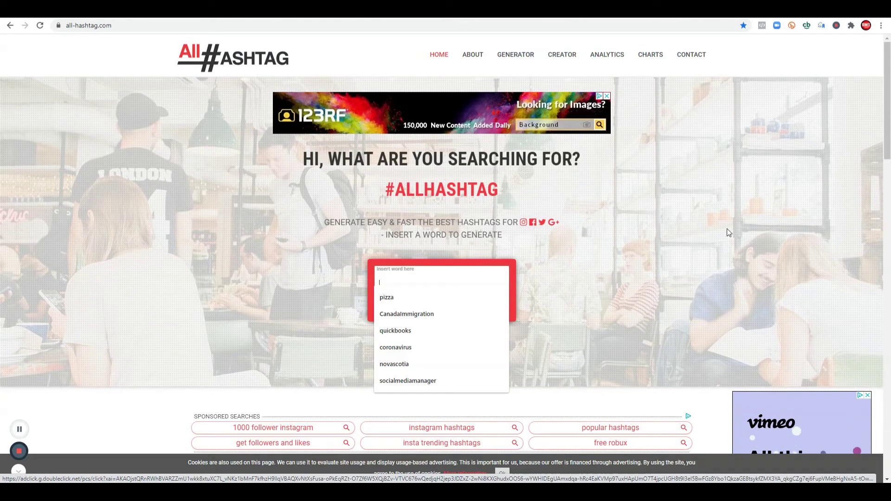
click(417, 271)
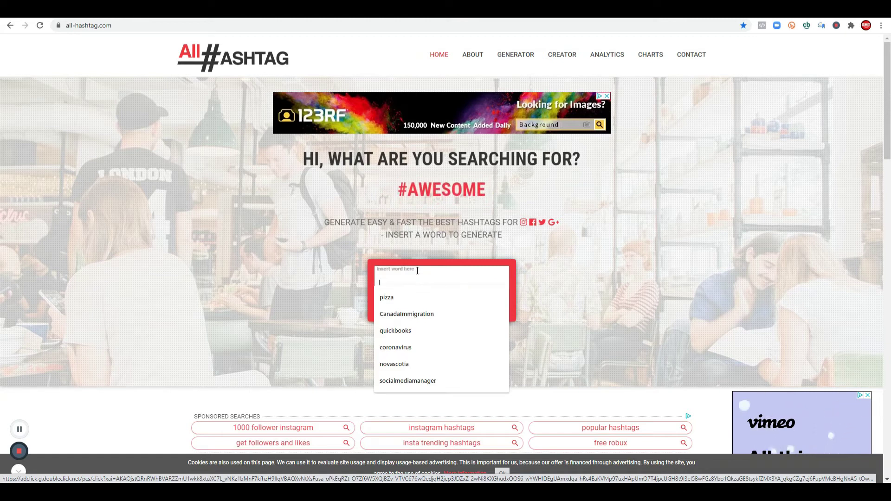
text(socialmedia)
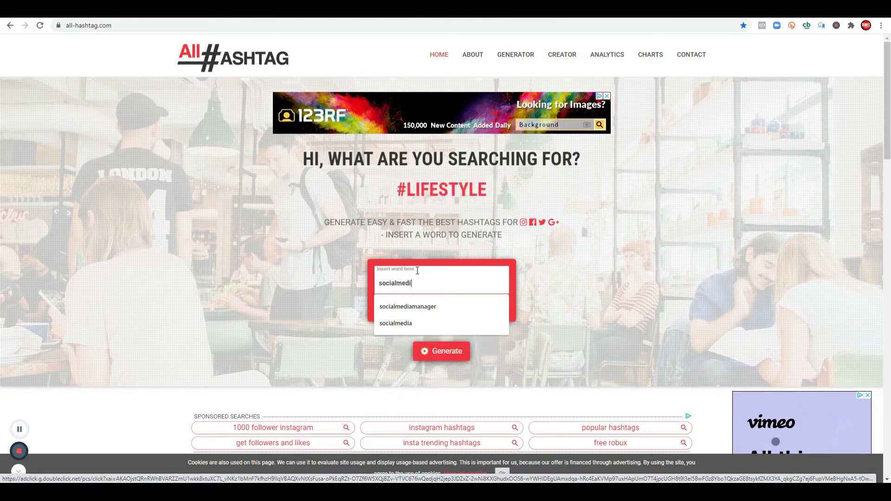
click(443, 351)
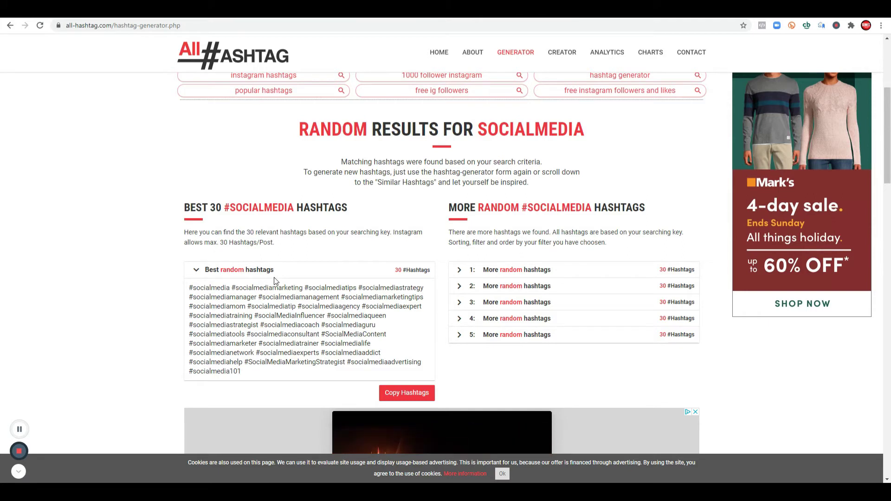
scroll(274, 280, down, 7)
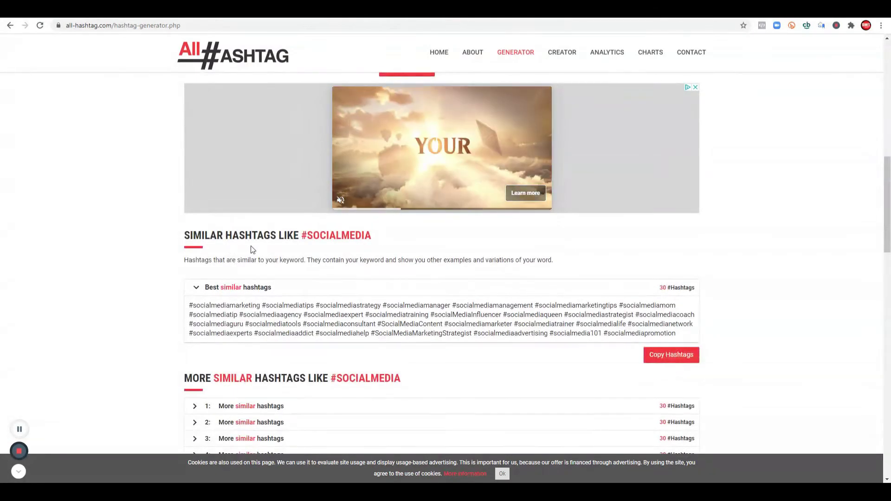
scroll(560, 289, down, 5)
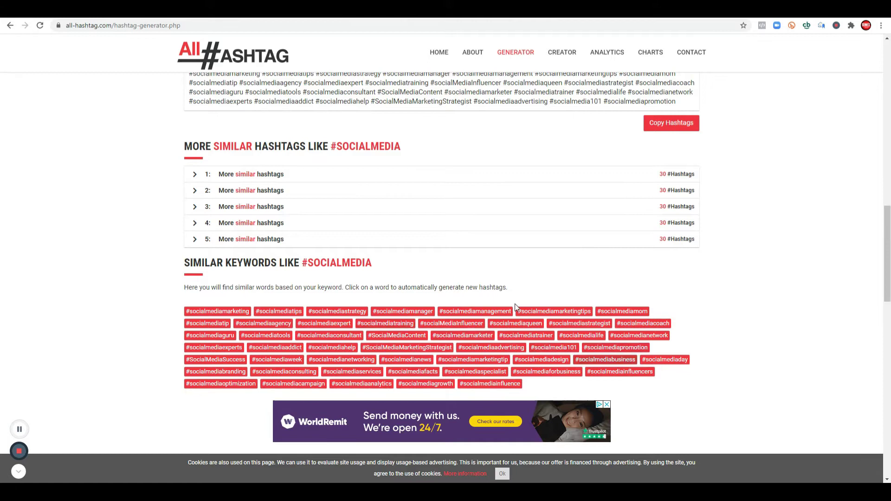
scroll(480, 284, up, 15)
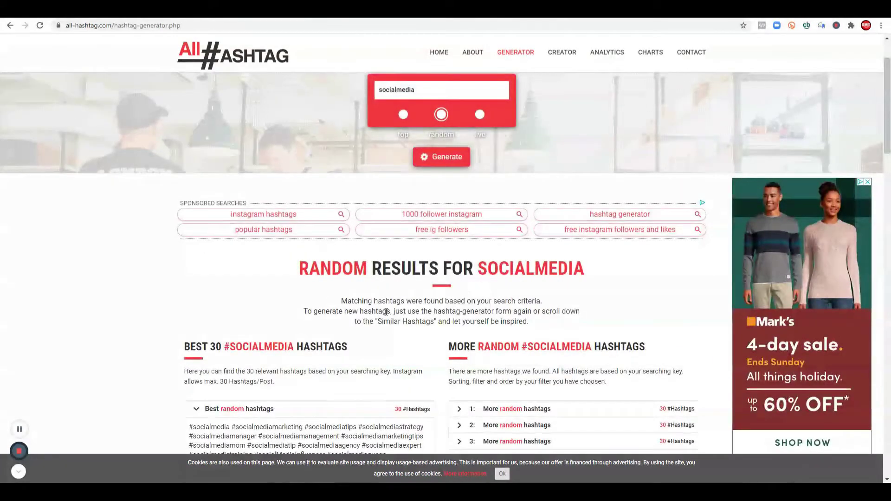
scroll(254, 287, down, 2)
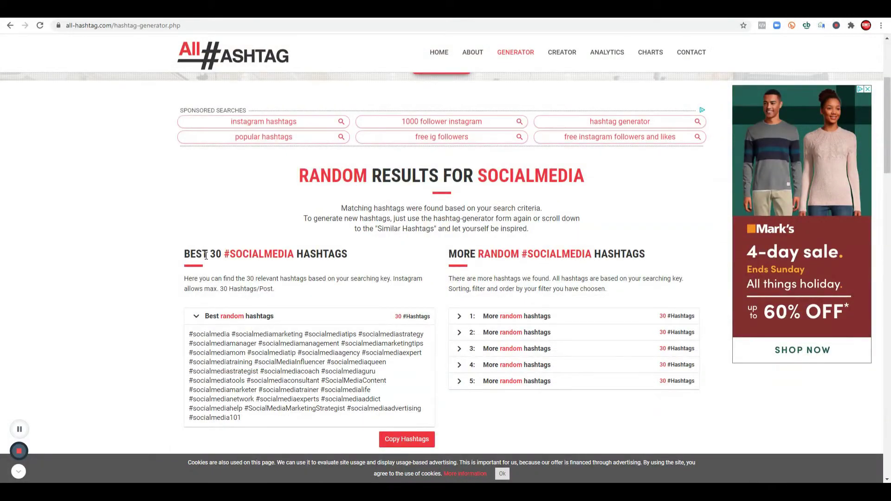
click(400, 440)
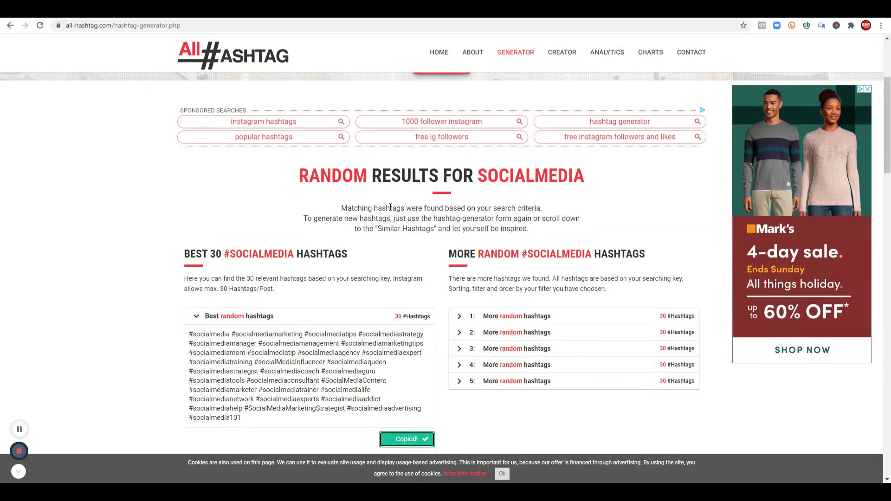
Step: Paste the copied hashtags into the post and delete the first #socialmedia tag
key(ctrl+Tab)
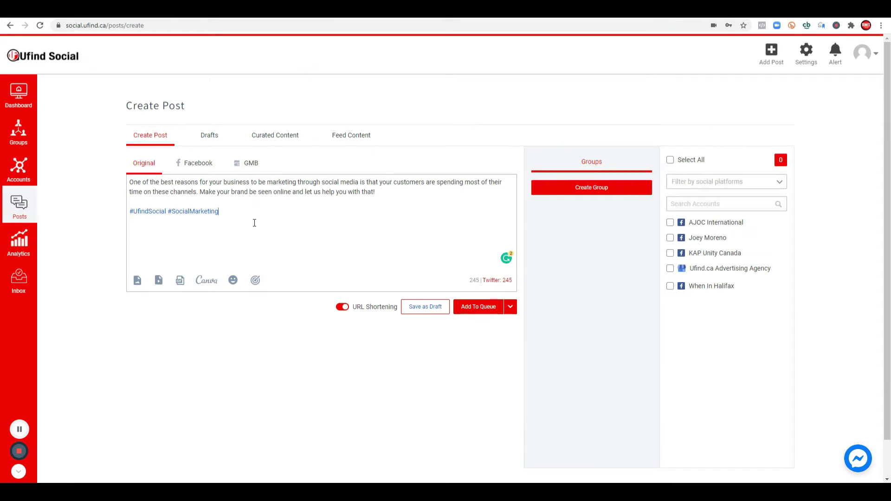
text(#socialmedia #socialmediamarketing #socialmediatips #socialmediastrategy #socialmediamanager #socialmediamanagement #socialmediamarketingtips #socialmediamom #socialmediatip #socialmediaagency #socialmediaexpert #socialmediatraining #socialMediaInfluencer #socialmediaqueen #socialmediastrategist #socialmediacoach #socialmediaguru #socialmediatools #socialmediaconsultant #SocialMediaContent #socialmediamarketer #socialmediatrainer #socialmedialife #socialmedianetwork #socialmediaexperts #socialmediaaddict #socialmediahelp #SocialMediaMarketingStrategist #socialmediaadvertising #socialmedia101)
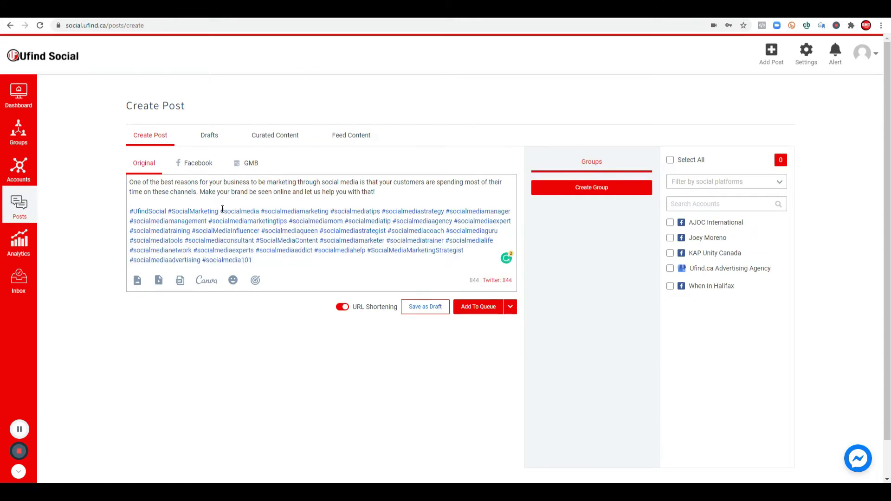
drag(222, 209, 262, 209)
key(BackSpace)
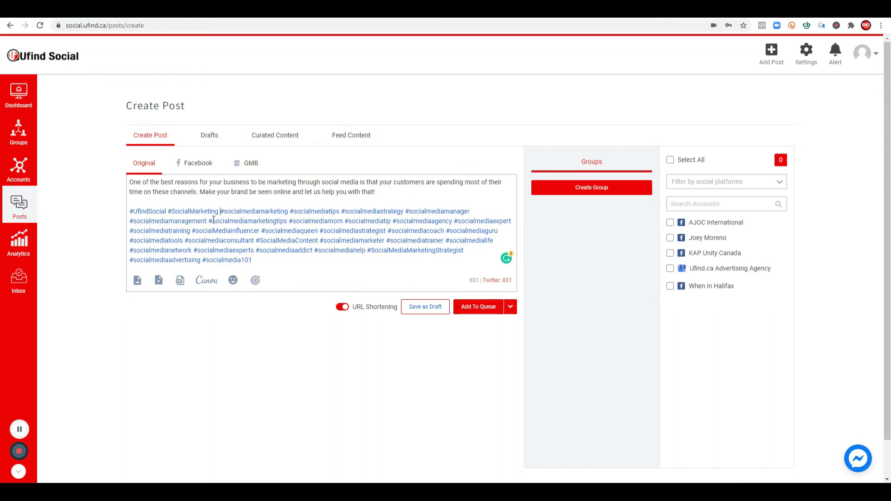
Step: Delete #socialmediamom and the trailing hashtags from the post's hashtag block
drag(292, 221, 344, 222)
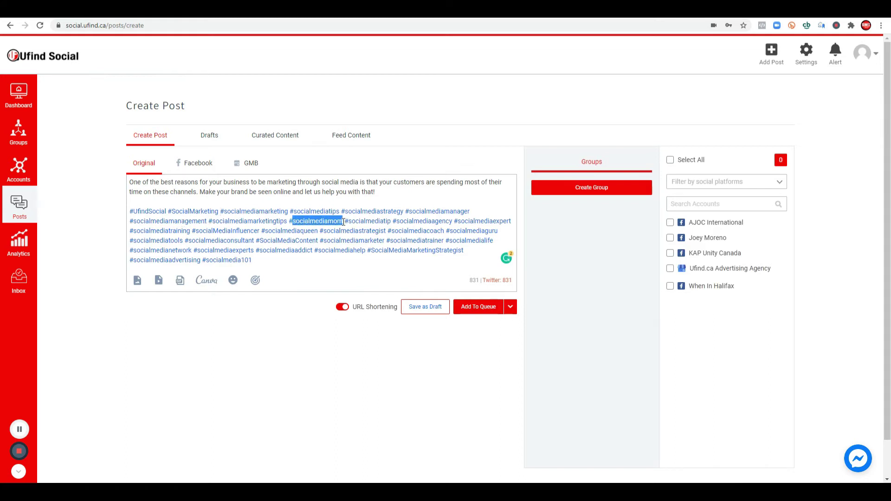
key(BackSpace)
key(BackSpace)
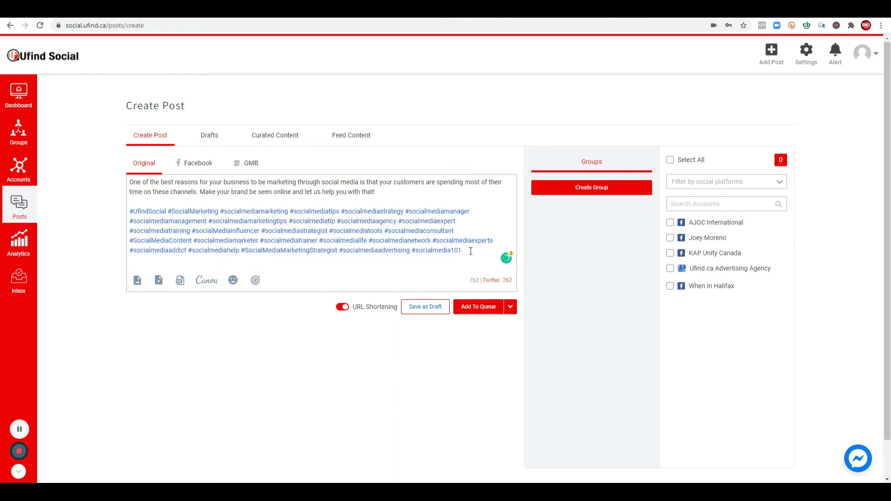
drag(461, 251, 110, 265)
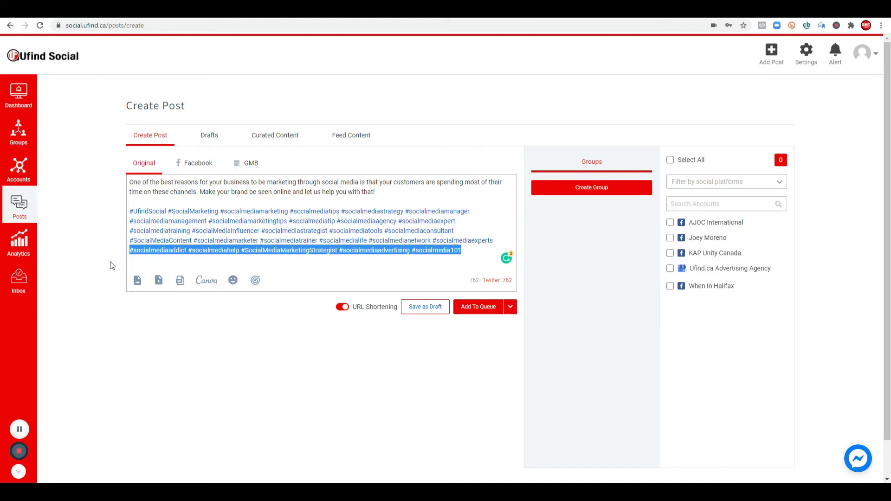
key(BackSpace)
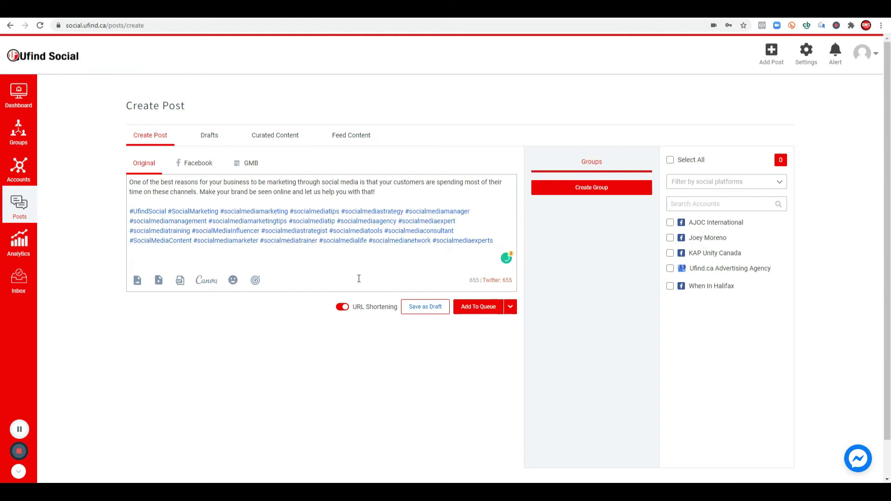
Step: Insert a '. . . . .' spacer line after 'that!' in the post
click(380, 194)
text(. . . . .)
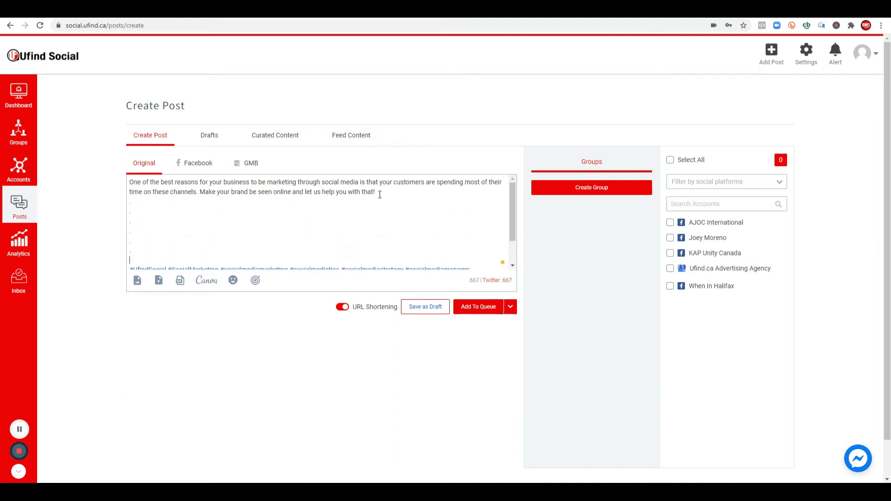
key(Return)
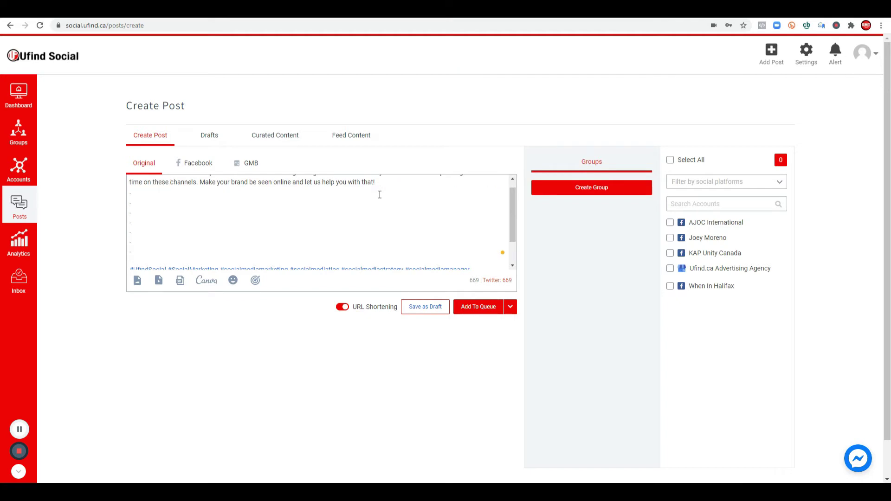
Step: Check the paragraph's lines by selecting them, then add a new line below it
scroll(311, 218, up, 1)
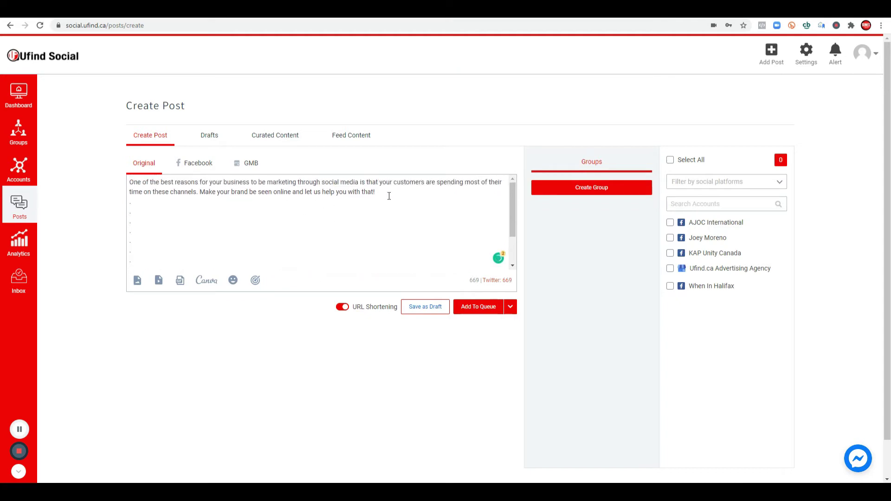
drag(384, 193, 115, 186)
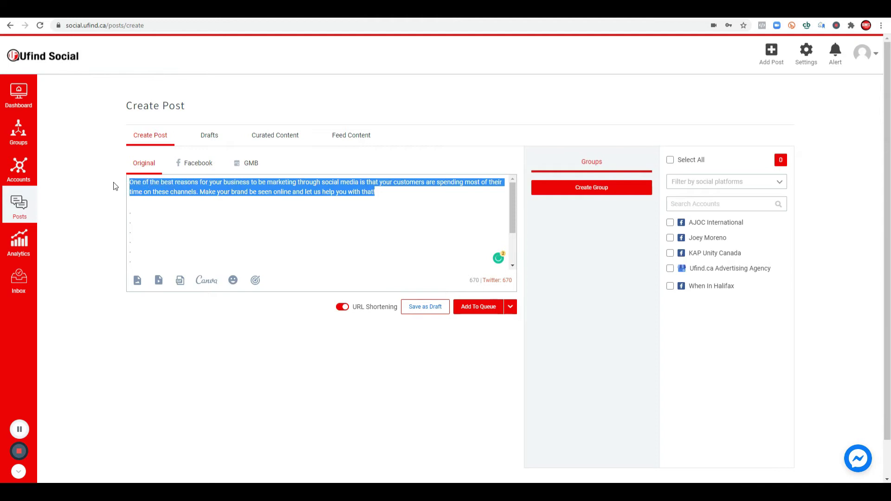
click(141, 203)
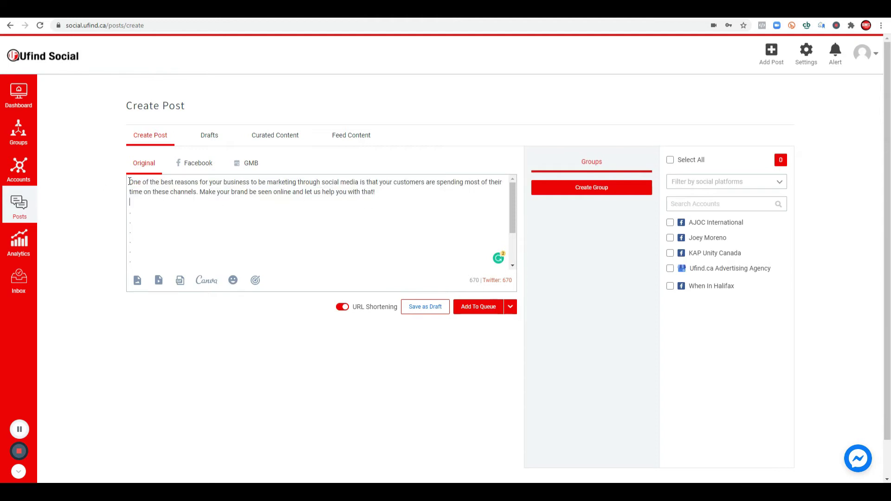
drag(376, 192, 96, 181)
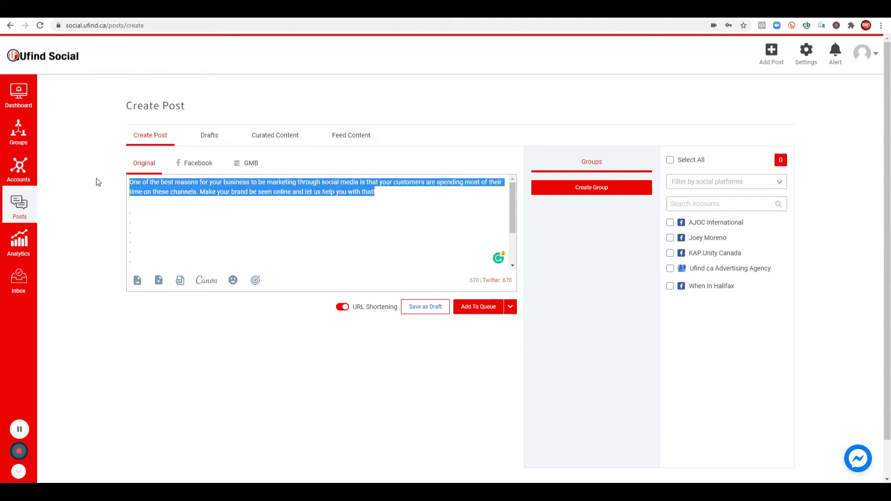
click(175, 205)
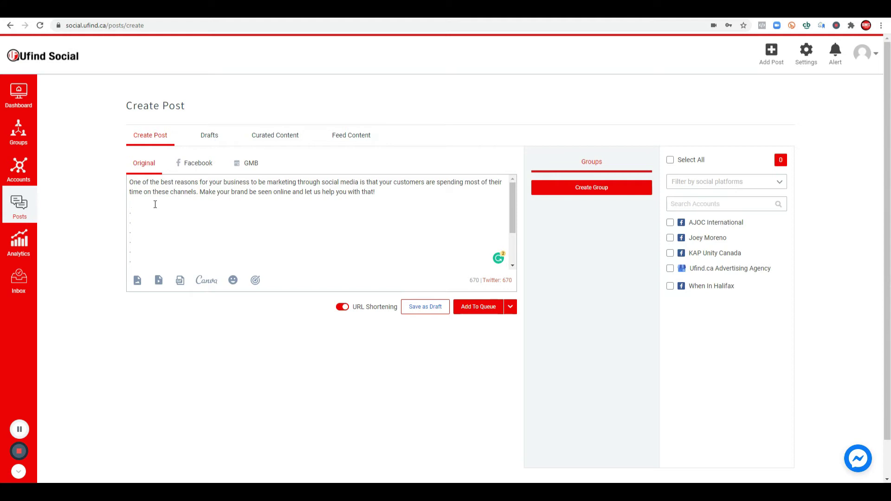
scroll(165, 220, down, 3)
scroll(244, 213, up, 3)
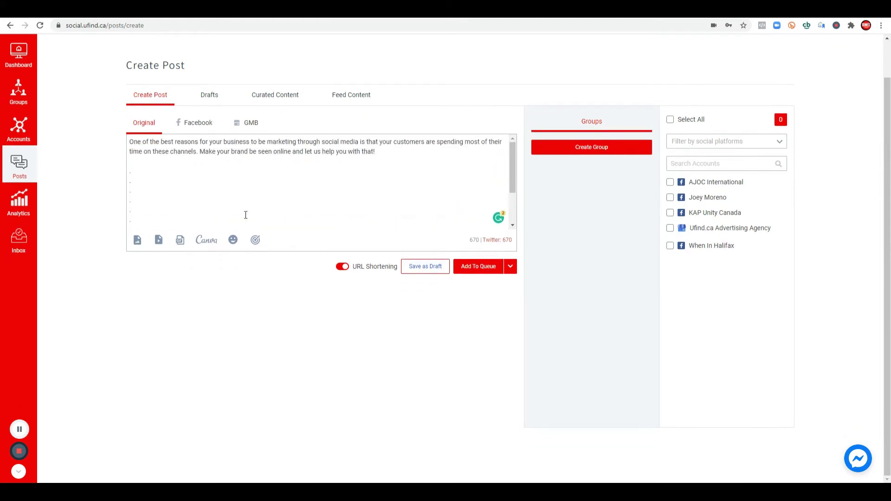
scroll(349, 173, down, 1)
scroll(349, 172, up, 1)
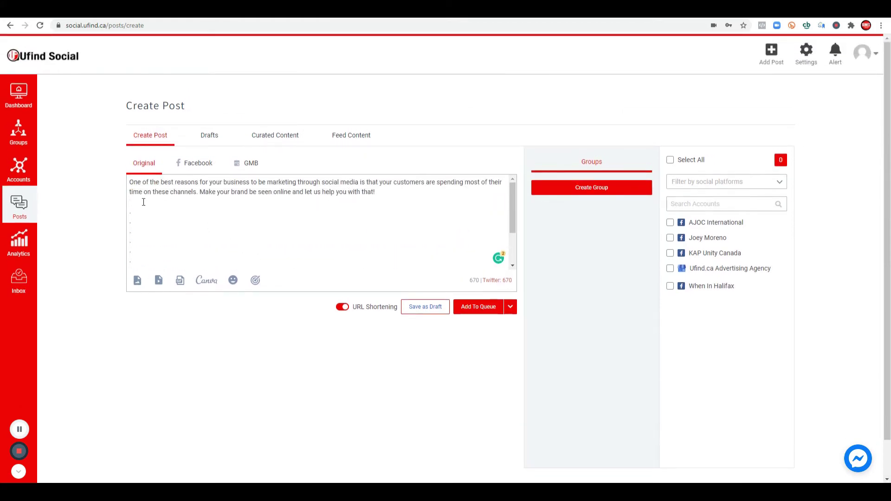
key(Return)
Step: Replace 'Book Now' with a 'Call us at … or Email at …' line giving phone and e-mail
text(Book Now)
key(BackSpace)
key(BackSpace)
key(BackSpace)
key(BackSpace)
key(BackSpace)
key(BackSpace)
key(BackSpace)
key(BackSpace)
key(BackSpace)
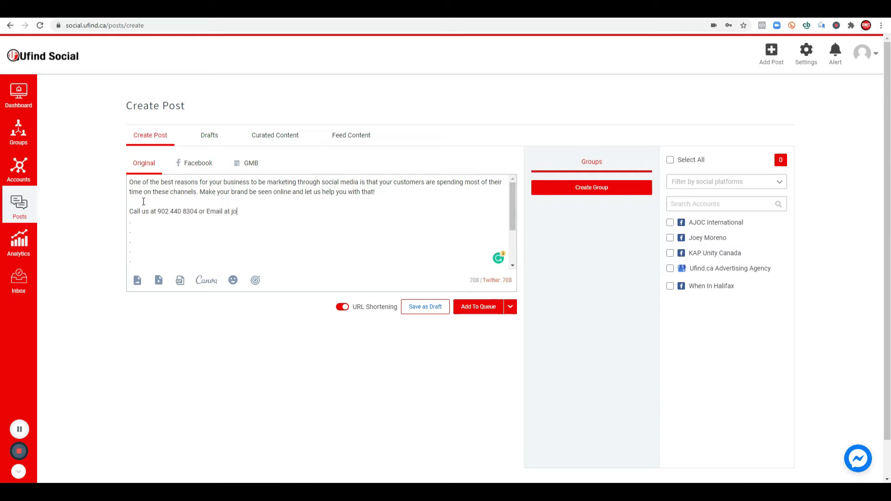
Step: Start a Canva Facebook post from the 'We continue to serve.' template and recolour its background red
click(208, 283)
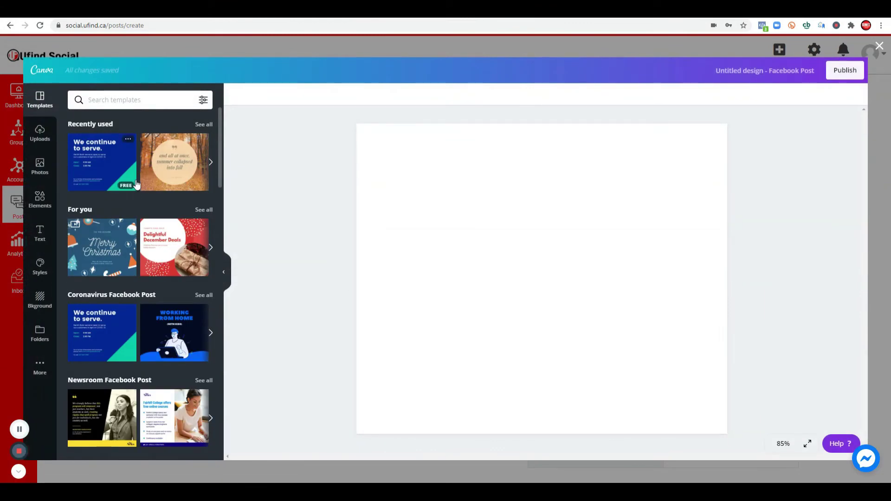
click(97, 168)
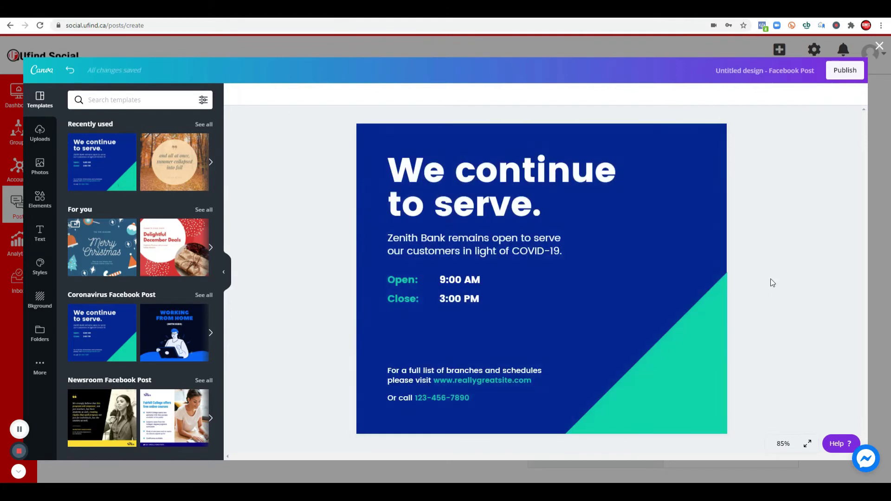
click(692, 251)
click(236, 96)
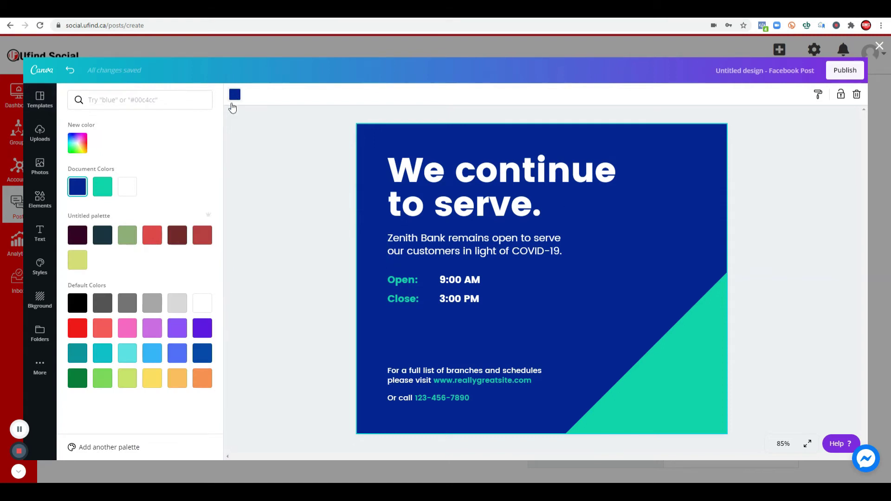
click(77, 327)
click(645, 364)
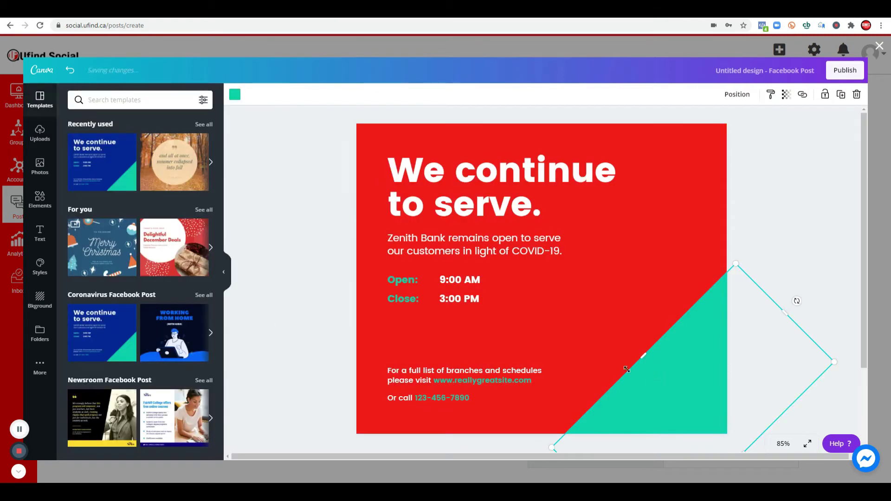
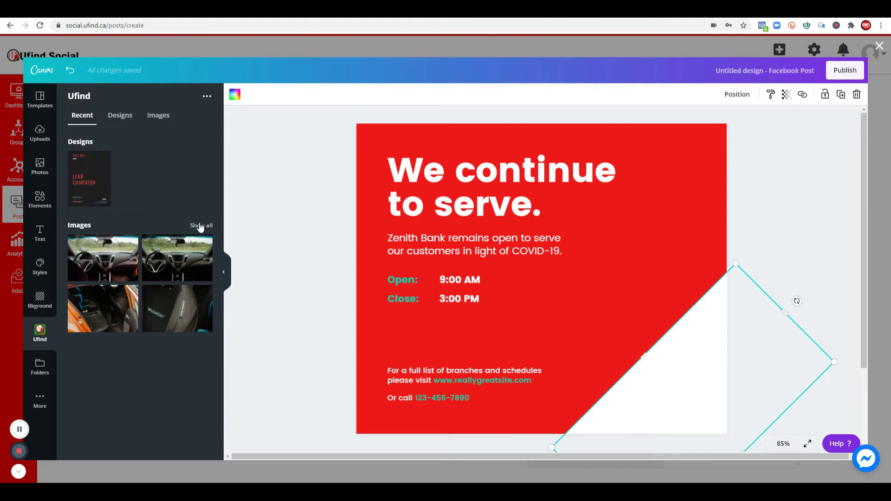
Step: Add the round UF logo from the Ufind images and shrink it into the bottom-right corner
click(158, 116)
scroll(146, 286, down, 20)
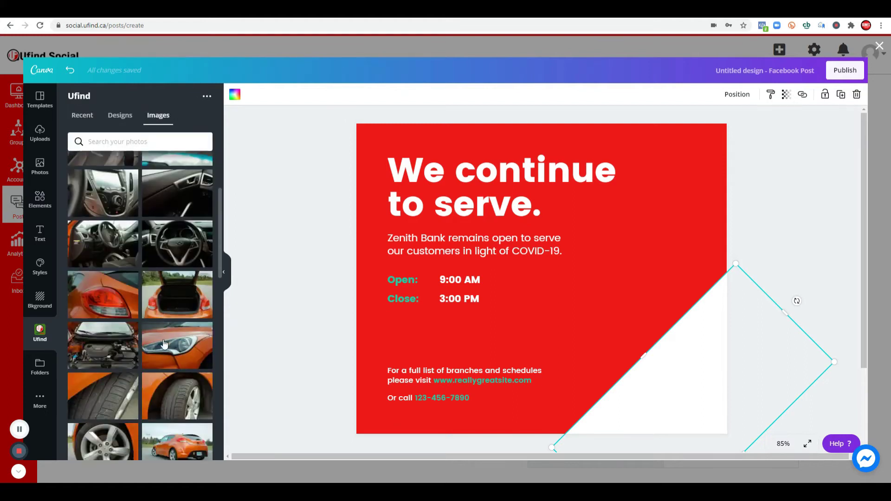
scroll(175, 351, down, 3)
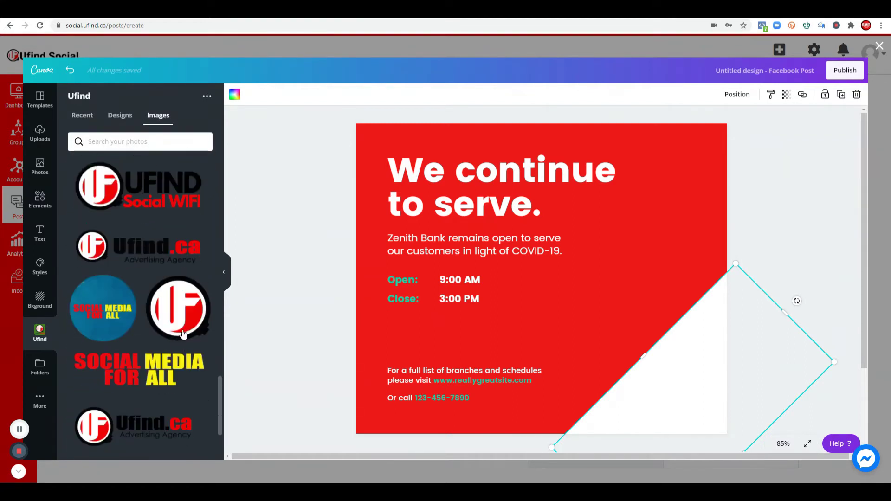
click(178, 308)
drag(632, 370, 575, 313)
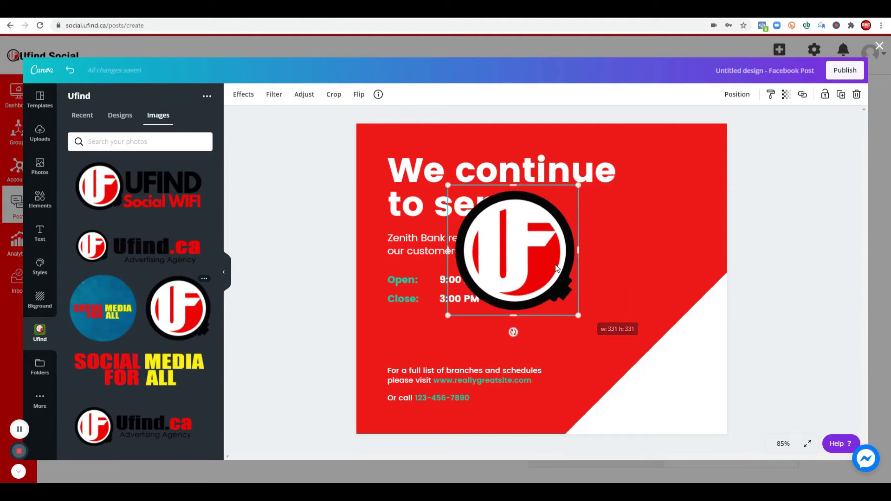
drag(557, 269, 678, 382)
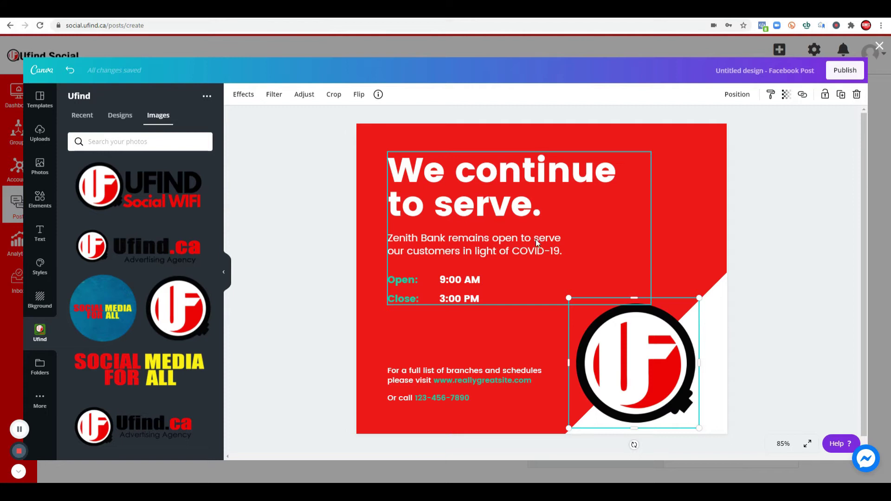
Step: Delete the 'We continue to serve.' headline, the opening hours text and the branch list lines
click(525, 227)
key(Delete)
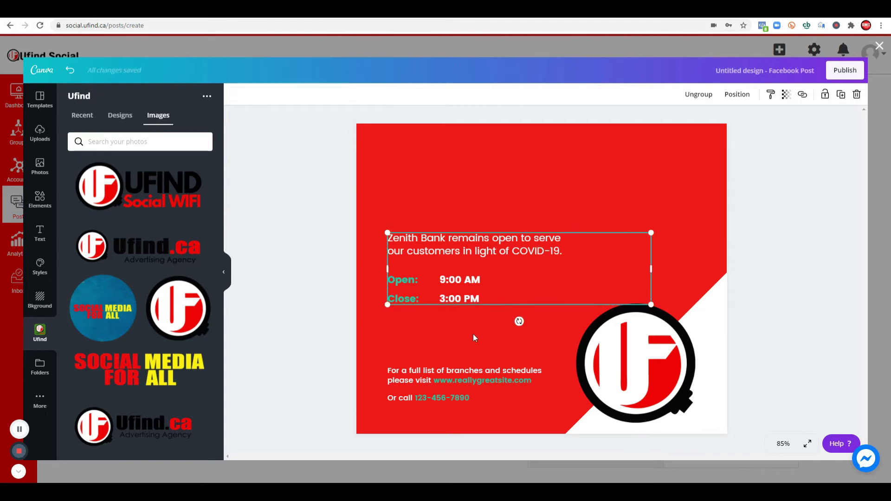
key(Delete)
click(467, 383)
click(467, 383)
key(Delete)
Step: Delete the remaining 'Or call' phone number line
click(465, 400)
key(Delete)
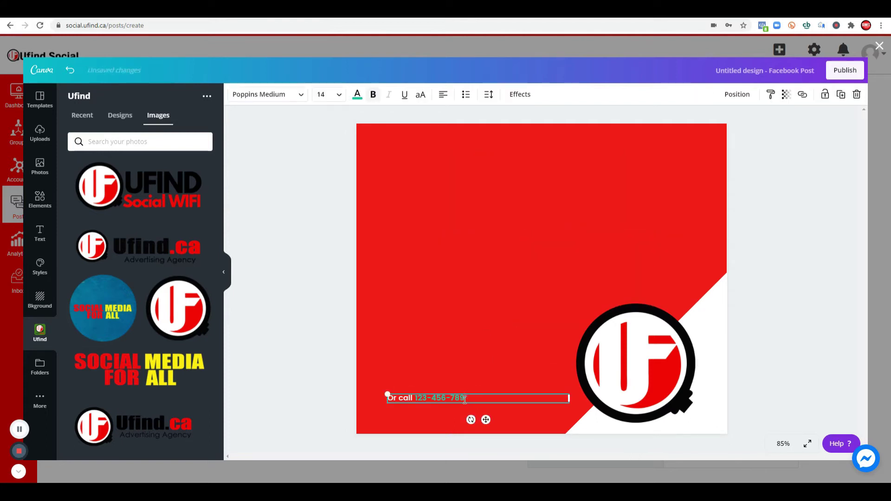
click(510, 329)
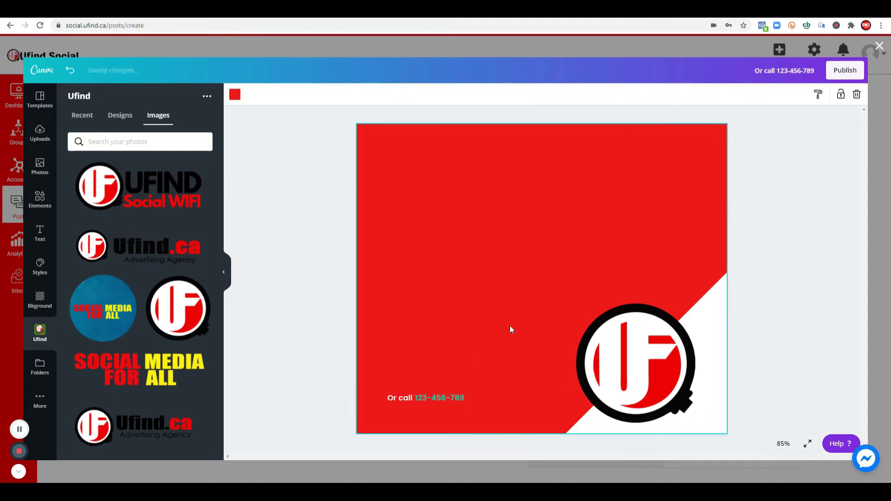
click(465, 398)
key(Delete)
click(40, 198)
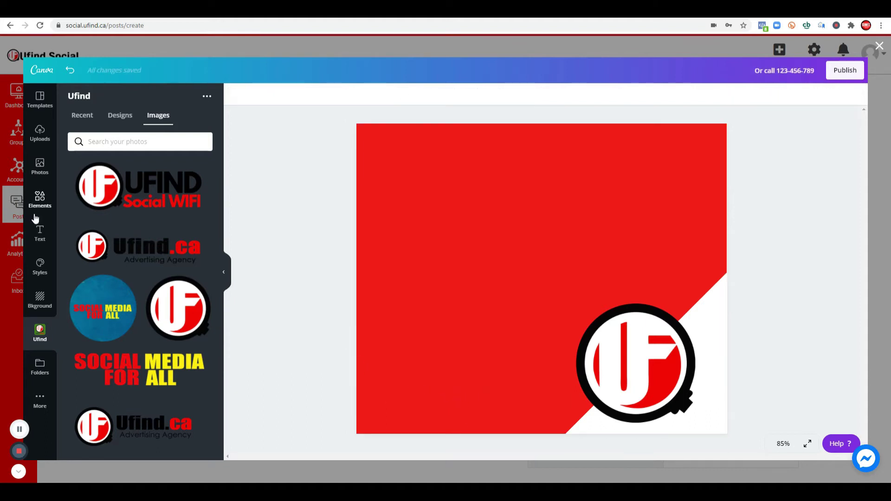
Step: Search the Elements library for 'social media' and browse the results
click(129, 101)
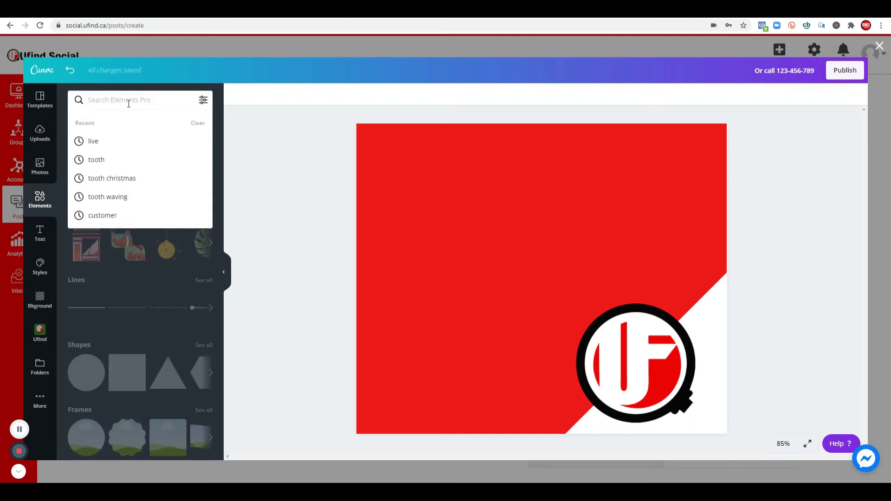
text(social media)
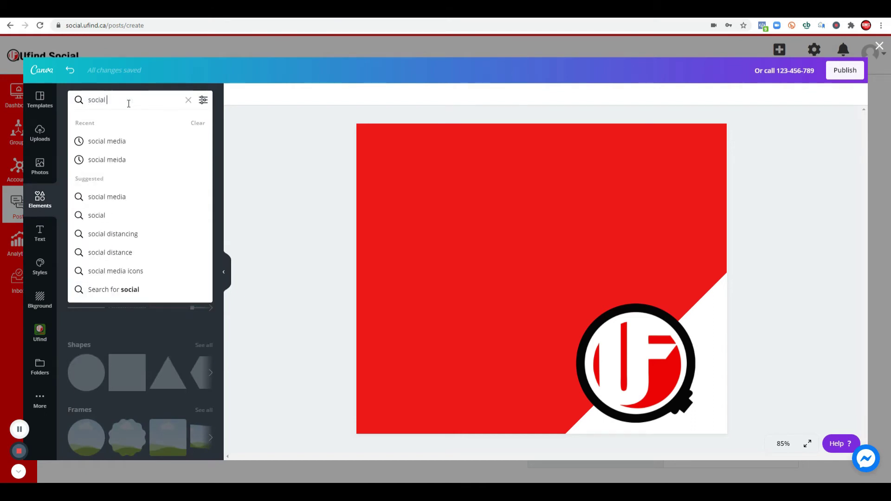
key(Return)
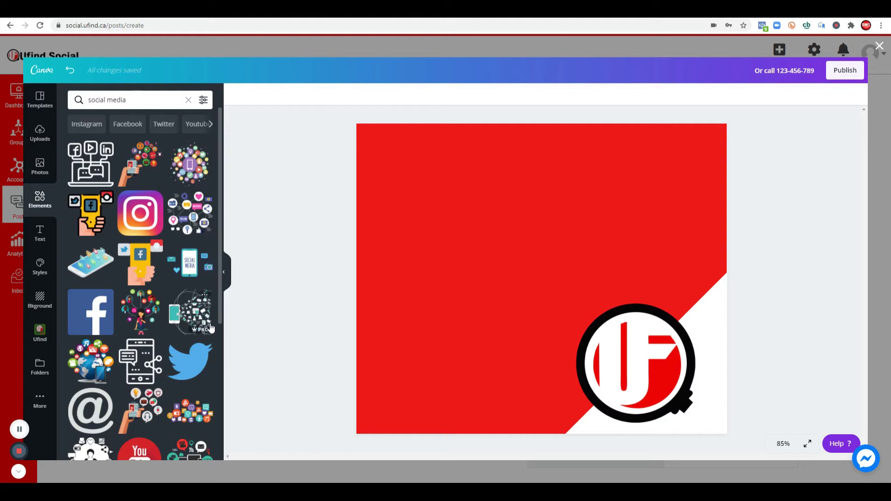
scroll(165, 335, down, 4)
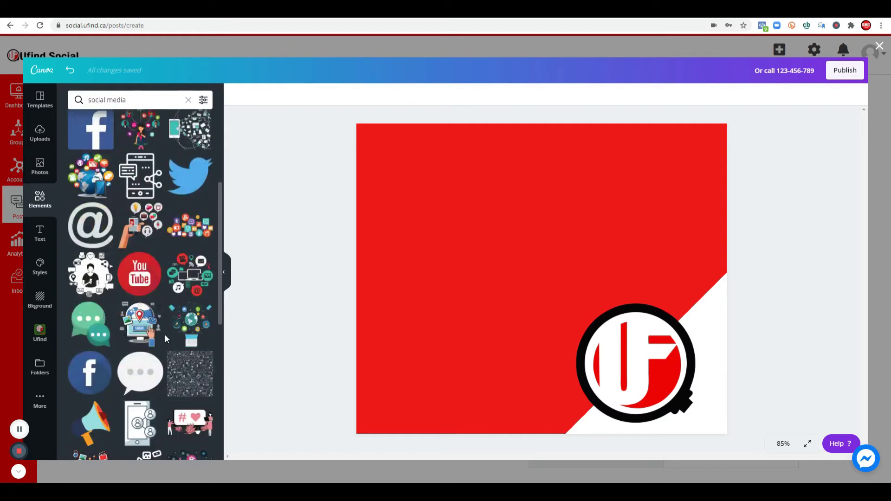
scroll(166, 335, down, 4)
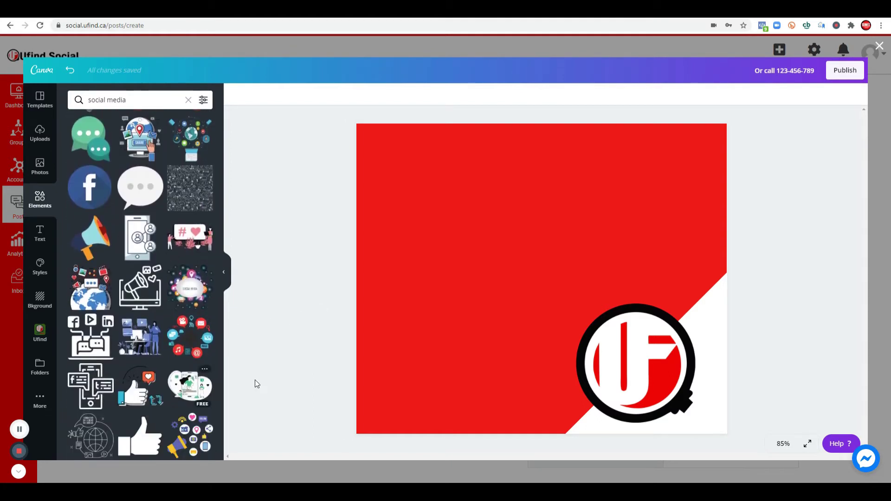
scroll(190, 398, down, 1)
Step: Add the megaphone social icons graphic and size it near the page centre
click(190, 398)
drag(521, 282, 428, 370)
drag(511, 303, 612, 200)
drag(471, 336, 478, 272)
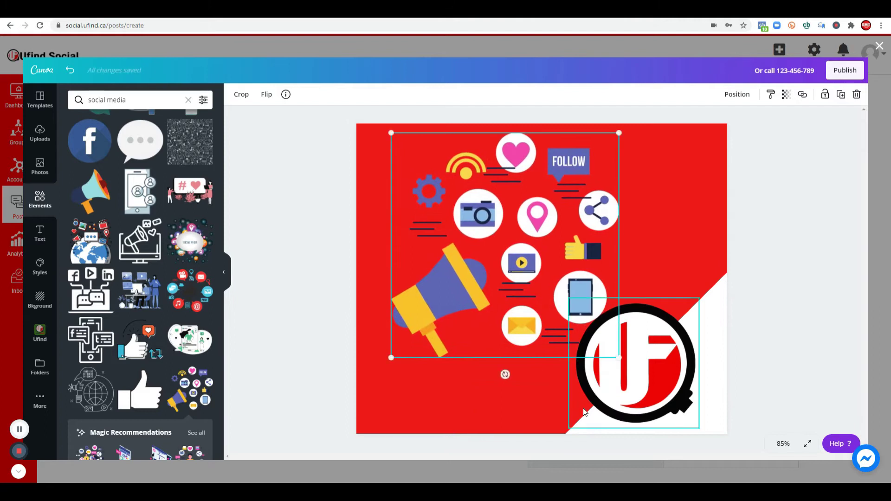
drag(622, 358, 594, 337)
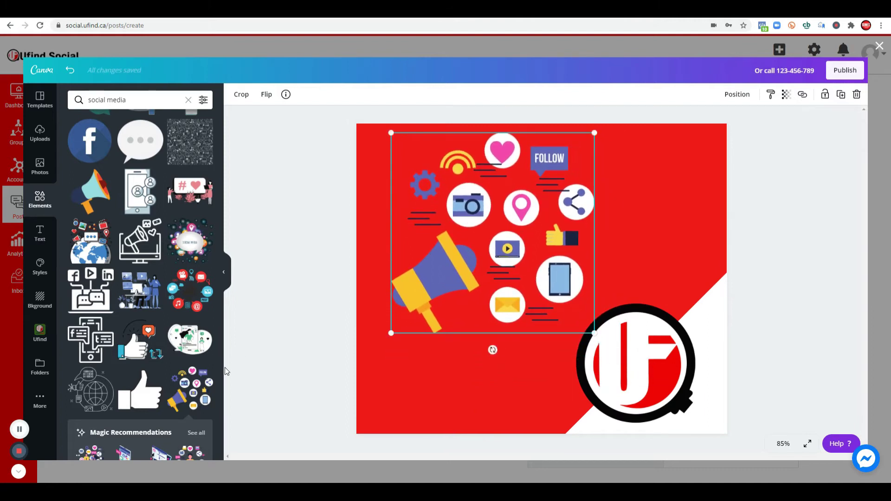
scroll(127, 371, down, 2)
Step: Add the phone-and-person illustration at upper right and shrink the megaphone to the lower left
click(127, 371)
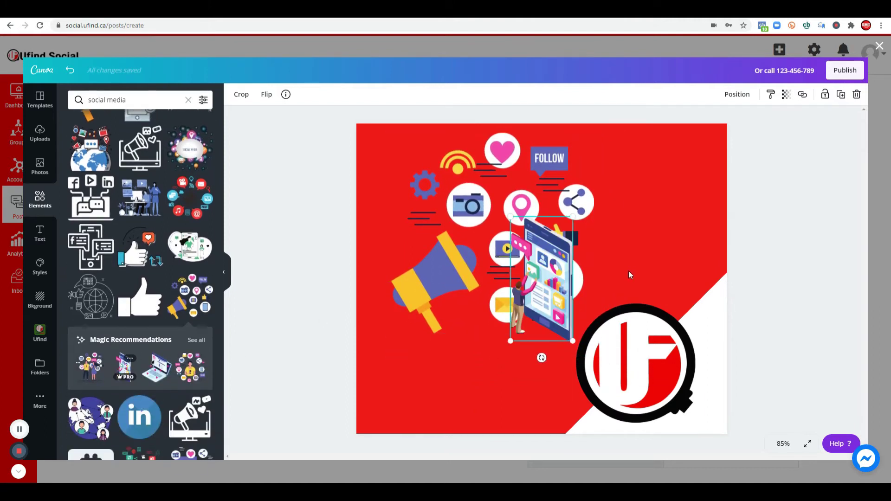
drag(552, 278, 662, 217)
click(457, 246)
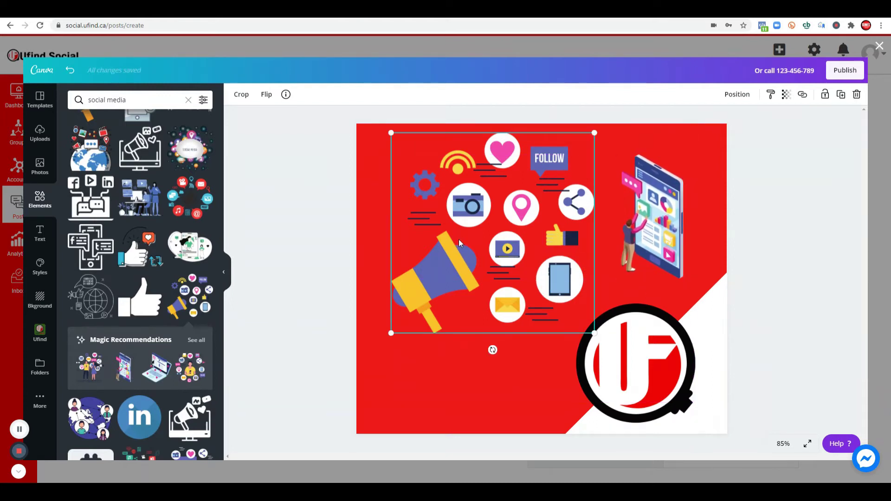
drag(575, 148, 499, 224)
drag(464, 278, 442, 366)
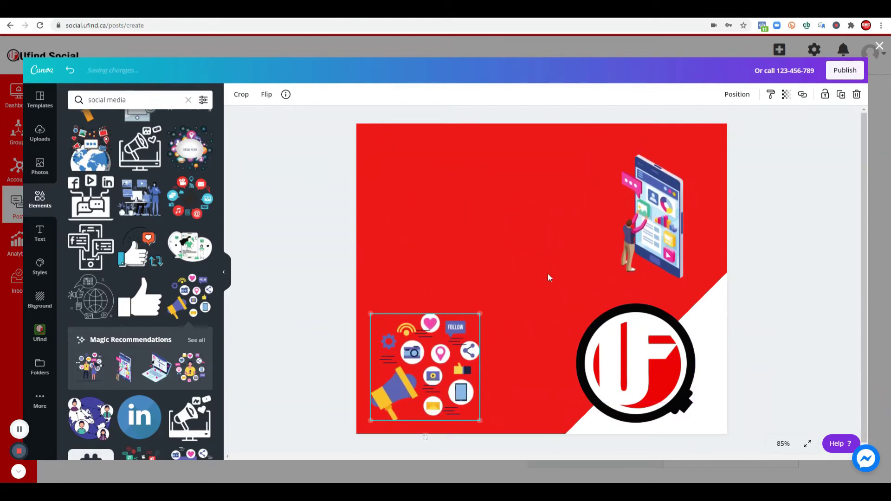
click(549, 274)
Step: Resize and reposition the phone illustration at the top right
drag(664, 227, 531, 317)
drag(553, 242, 604, 171)
drag(557, 275, 624, 216)
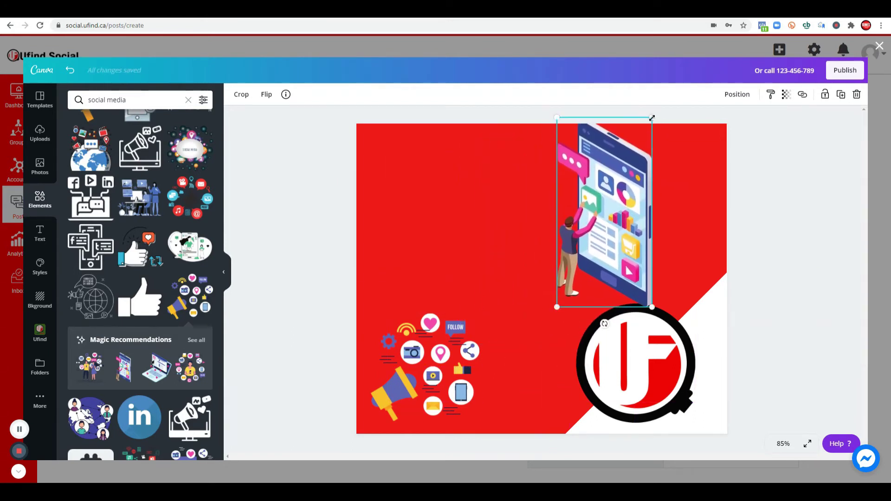
drag(651, 117, 632, 166)
drag(596, 241, 614, 215)
Step: Delete the megaphone graphic and place an enlarged globe-with-people graphic at lower left
click(405, 376)
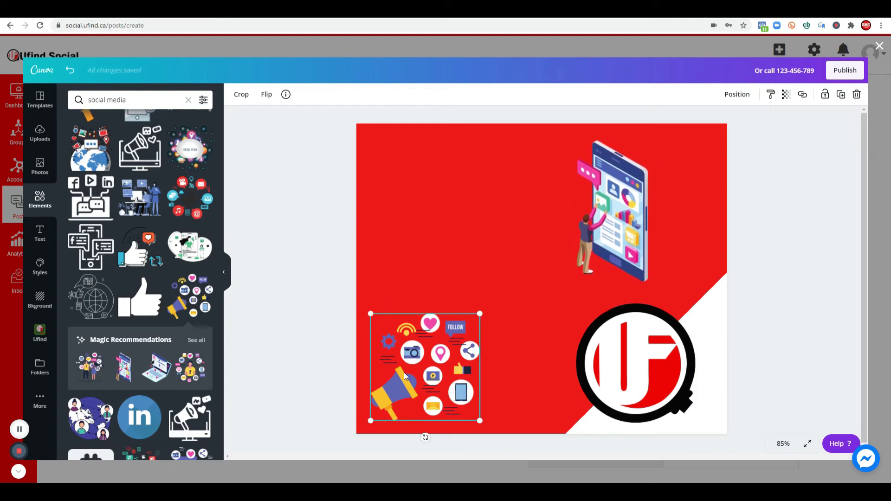
key(Delete)
scroll(139, 279, down, 4)
drag(90, 158, 433, 350)
drag(521, 297, 535, 246)
drag(492, 353, 497, 342)
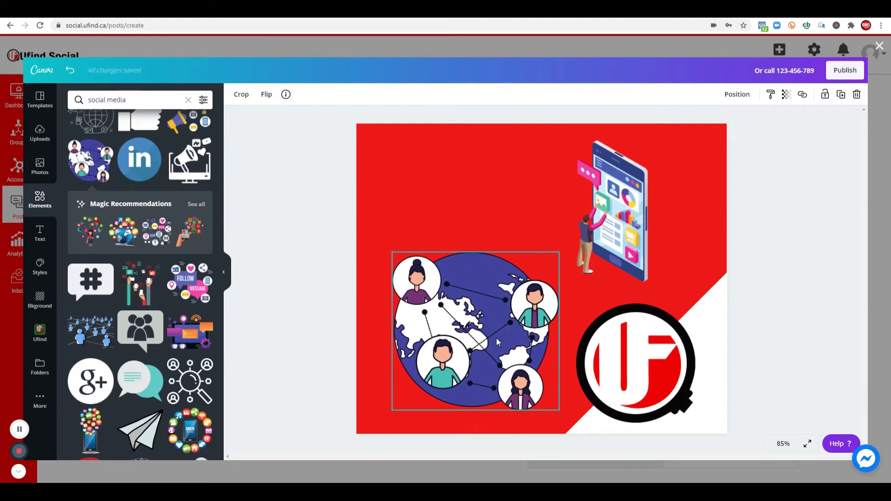
right_click(418, 10)
mouse_move(466, 37)
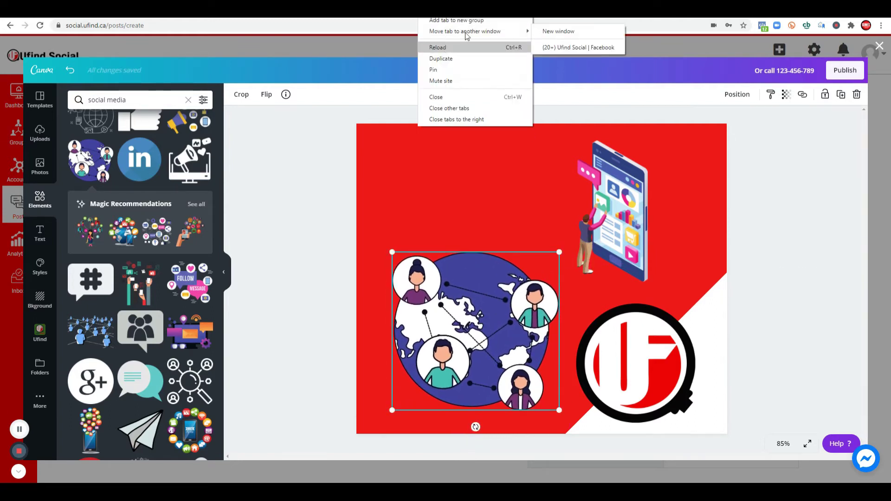
key(Escape)
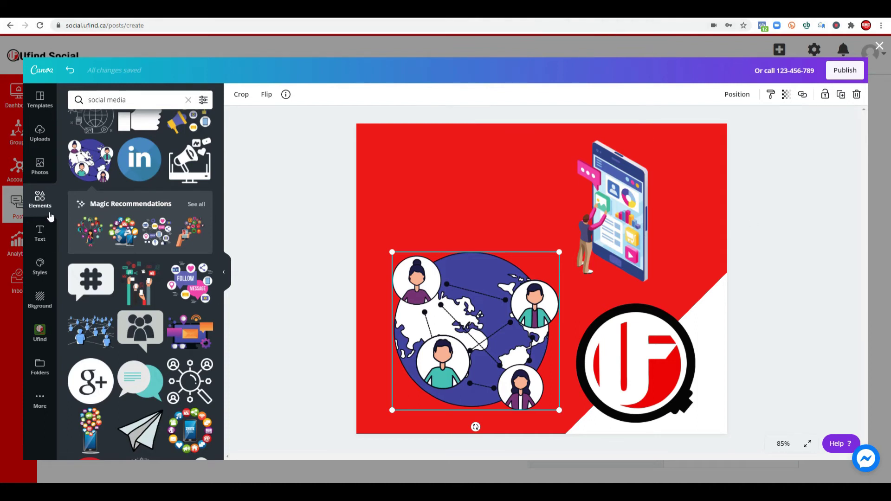
click(40, 232)
Step: Add a heading with the pasted slogan, tighten its line spacing and move it up-right
drag(122, 144, 457, 182)
text(Make your brand be seen online and let us help you with that!)
key(ctrl+a)
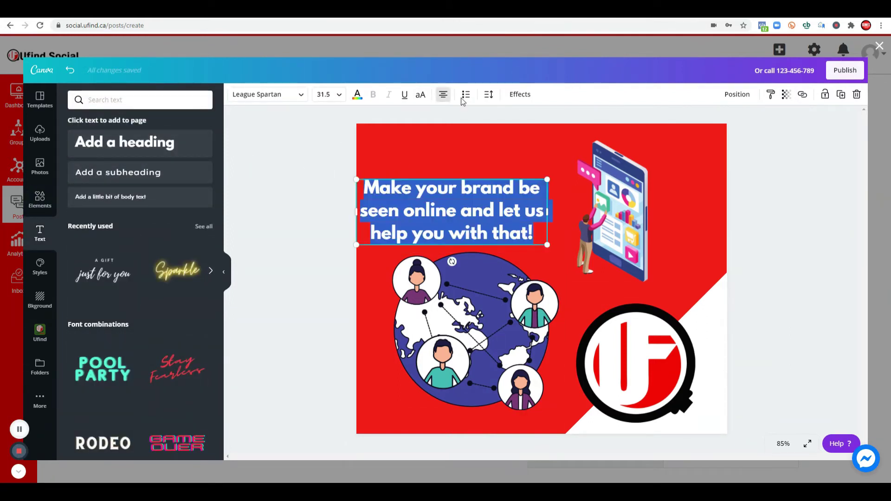
click(489, 96)
drag(560, 143, 552, 143)
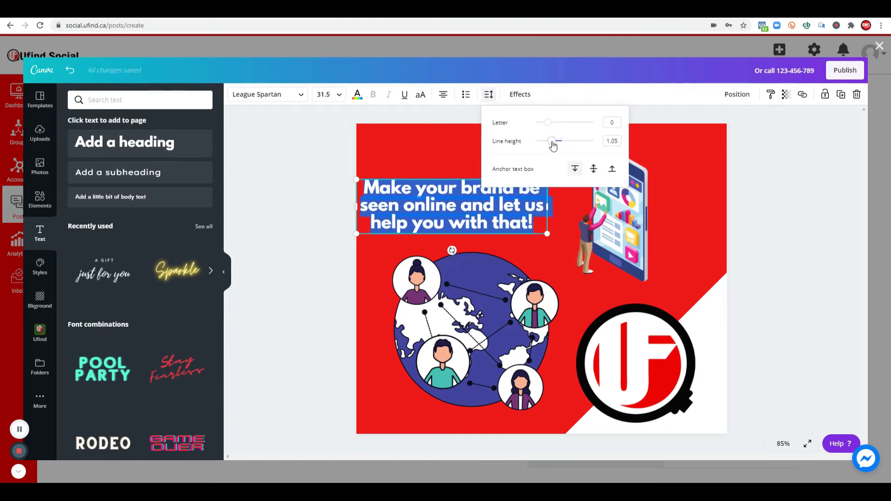
click(433, 144)
click(462, 203)
double_click(462, 203)
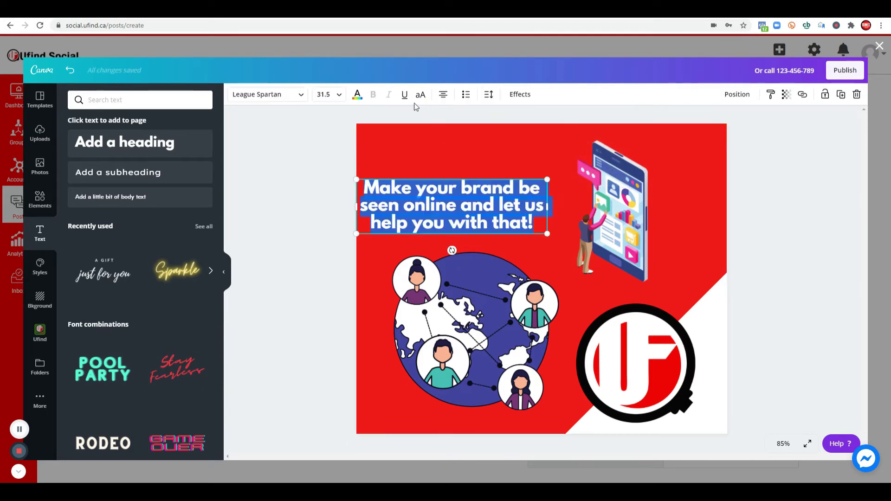
click(441, 160)
drag(447, 215, 466, 211)
Step: Make the 'Make your brand be seen online' headline white and publish the design
click(507, 214)
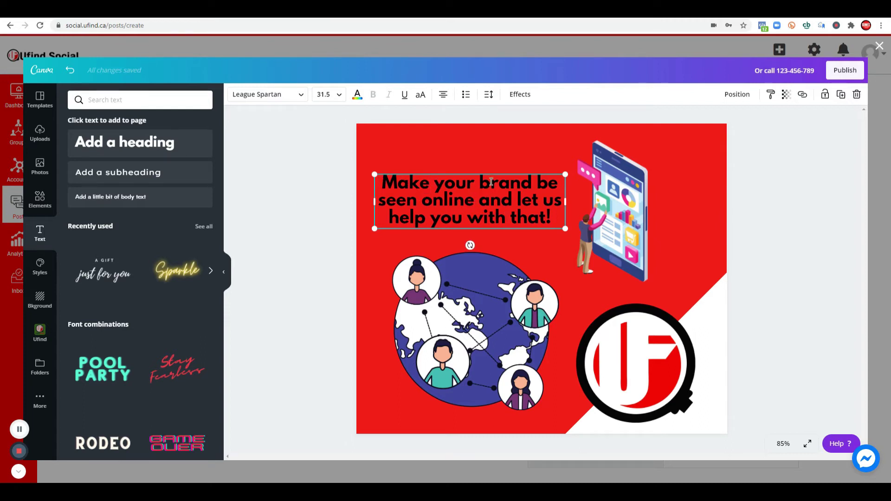
click(357, 95)
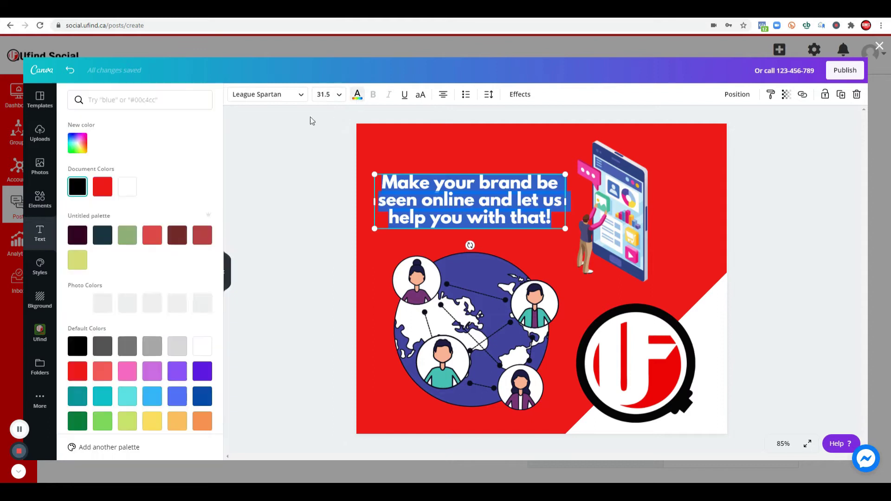
click(824, 261)
drag(494, 201, 498, 200)
click(763, 232)
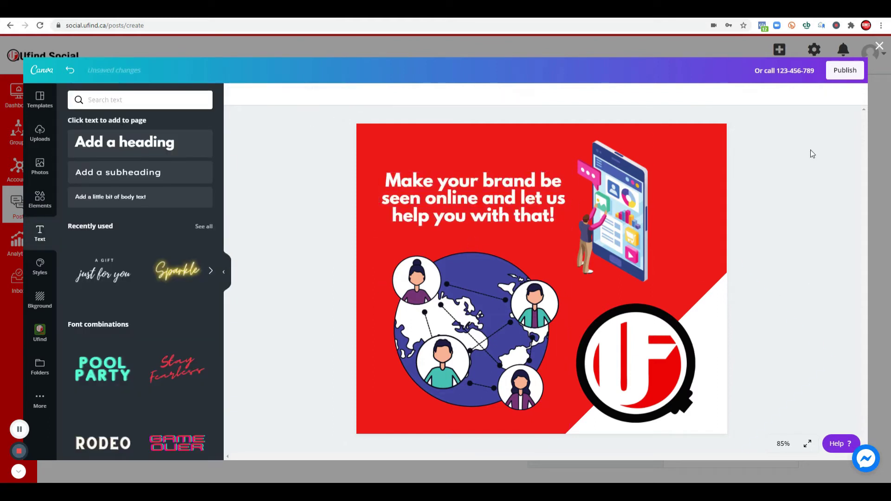
click(840, 72)
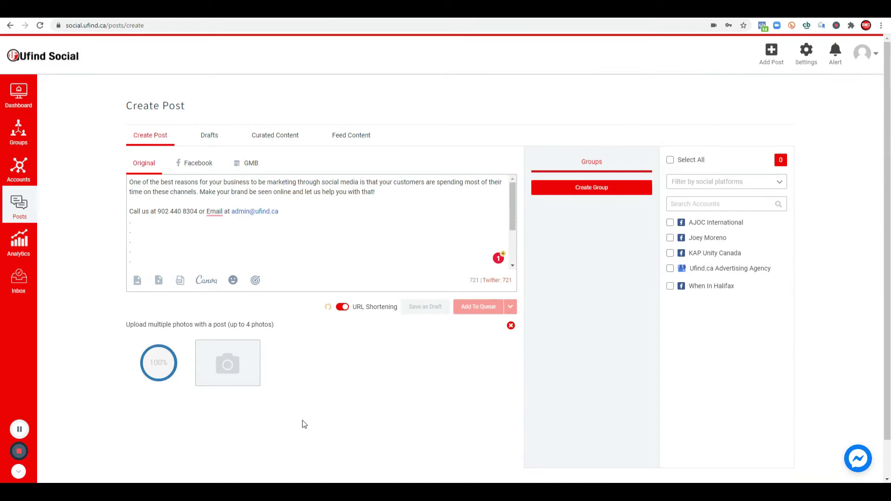
Step: Target only the personal Facebook account and choose Schedule Post from Add To Queue
drag(376, 193, 129, 185)
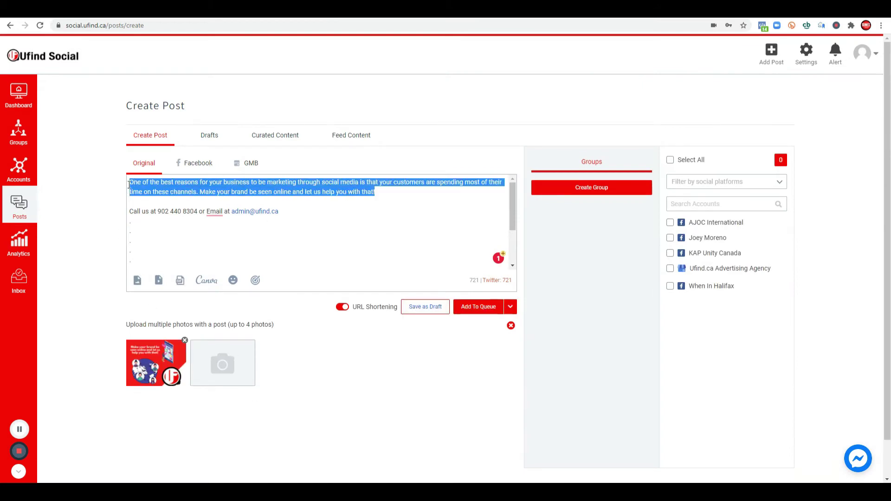
drag(280, 212, 125, 217)
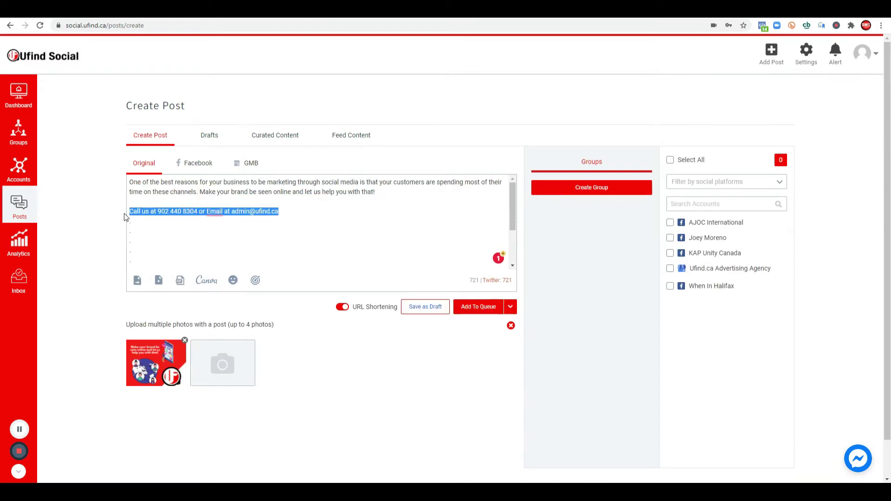
scroll(143, 231, down, 2)
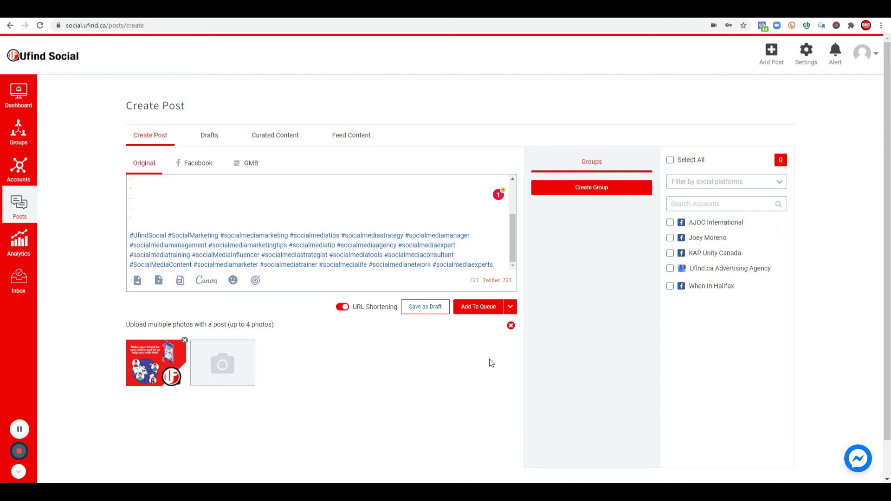
click(670, 238)
click(670, 268)
click(669, 223)
click(670, 238)
click(670, 253)
click(670, 269)
click(670, 238)
click(510, 307)
click(494, 355)
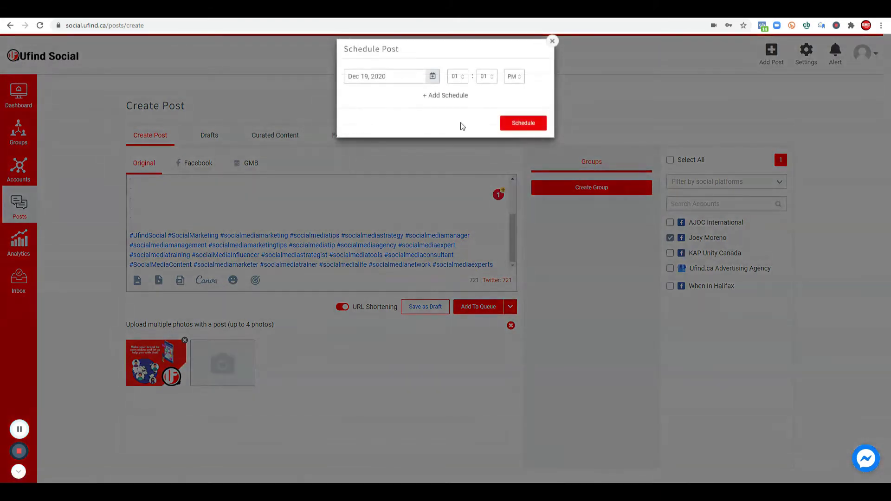
Step: Set the first schedule to Dec 21, 2020 at 09:01 AM
click(392, 76)
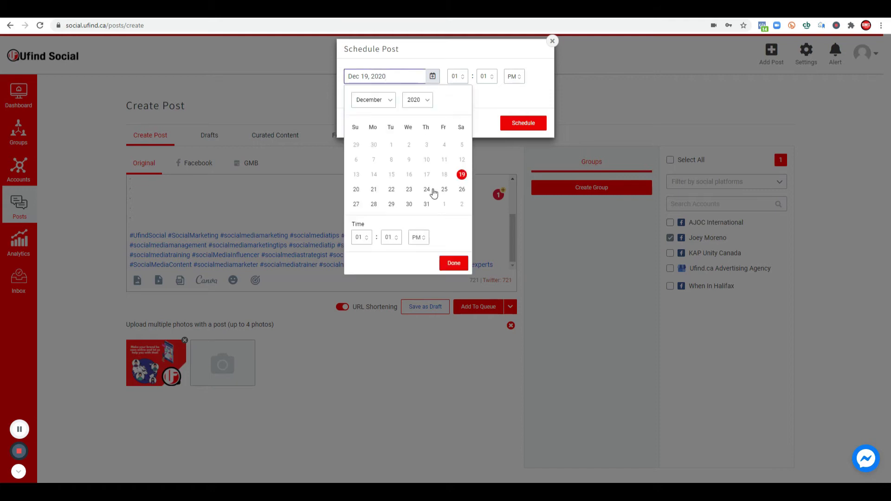
click(375, 191)
click(492, 91)
click(453, 76)
text(9)
click(516, 77)
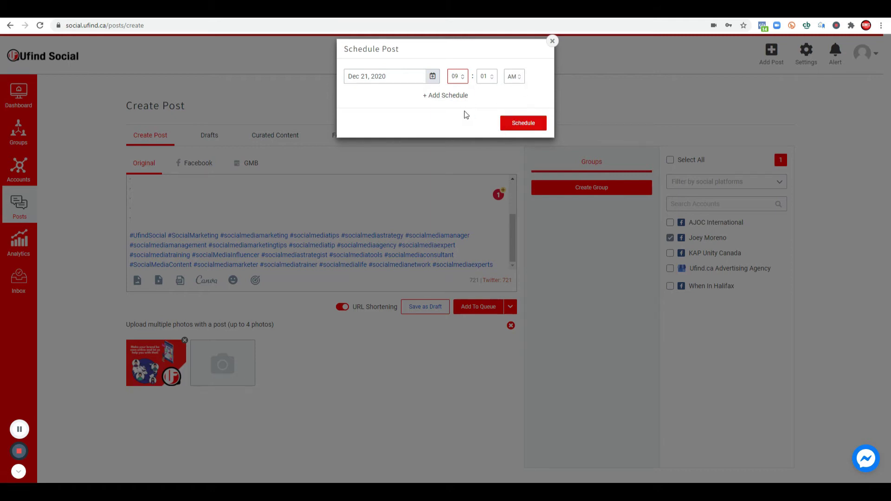
Step: Add a second schedule for Dec 19, 2020 at 02:15 PM and schedule the post
click(460, 96)
click(381, 99)
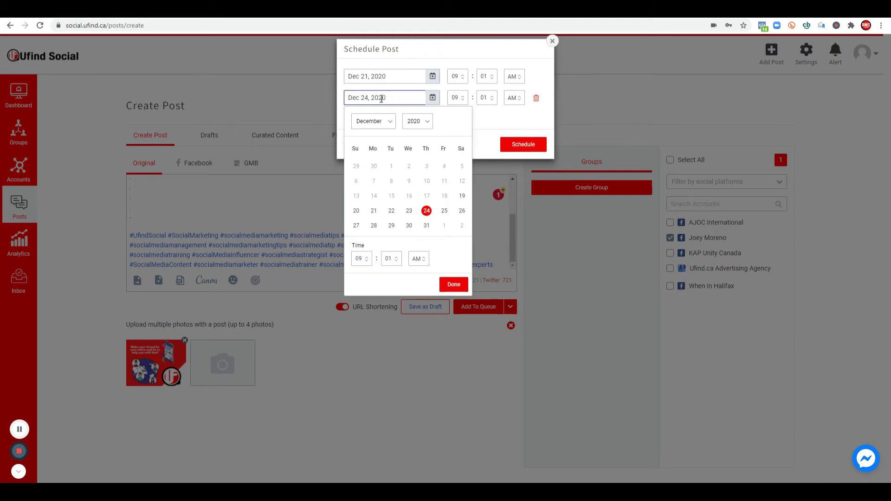
click(462, 195)
click(462, 103)
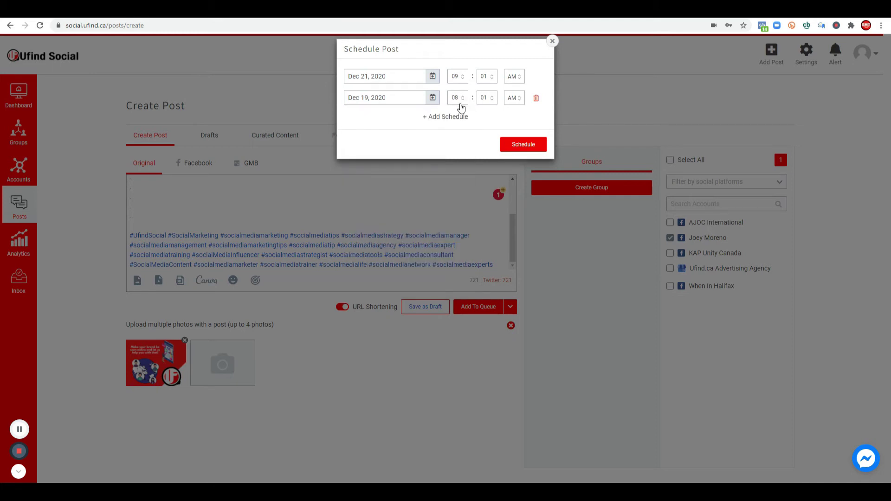
double_click(457, 98)
text(2)
click(491, 98)
click(492, 100)
click(492, 96)
double_click(487, 99)
text(15)
click(512, 99)
click(524, 145)
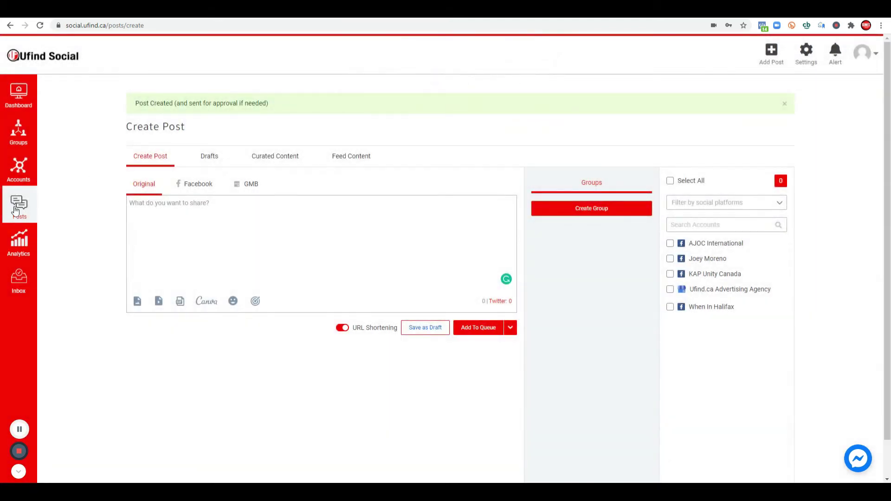
Step: Filter Manage Posts to the personal account and review the Dec 19 and Dec 21 entries
mouse_move(18, 211)
click(57, 122)
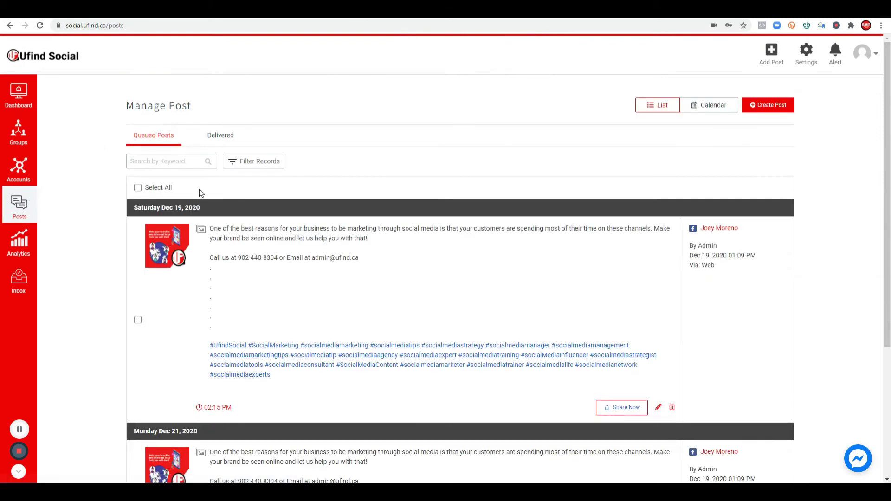
click(272, 172)
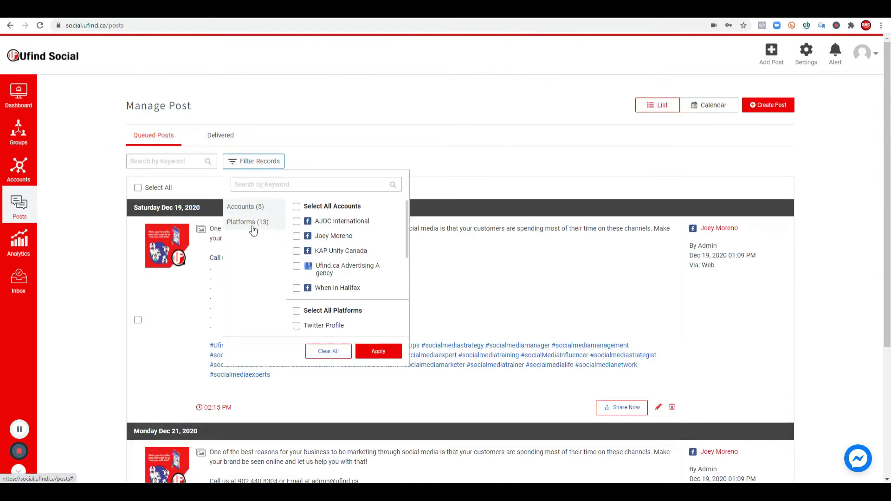
click(297, 236)
click(377, 350)
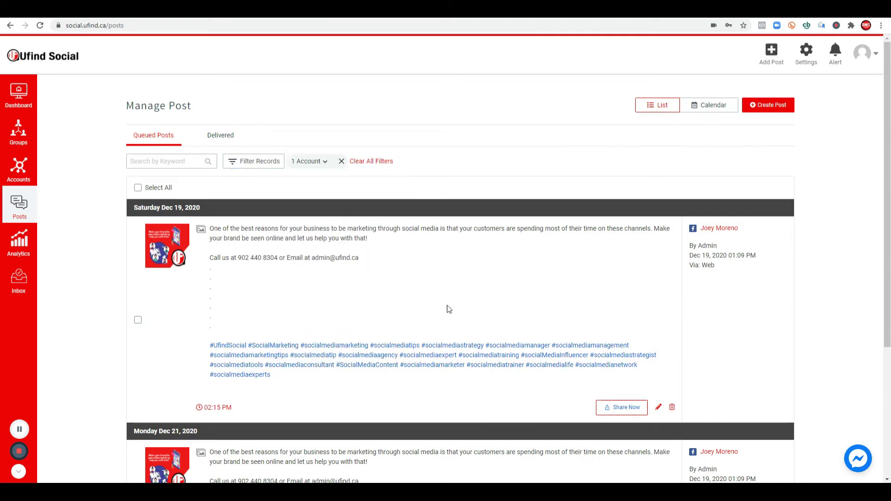
scroll(417, 283, down, 2)
drag(133, 120, 234, 120)
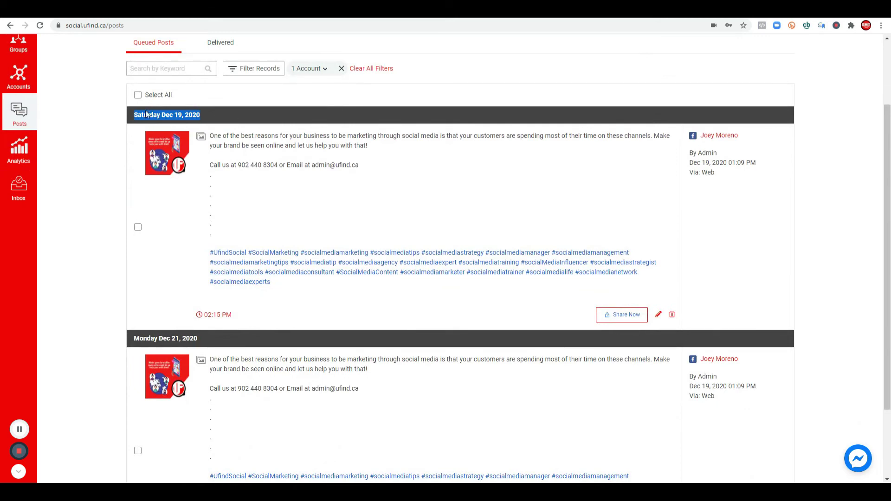
click(267, 190)
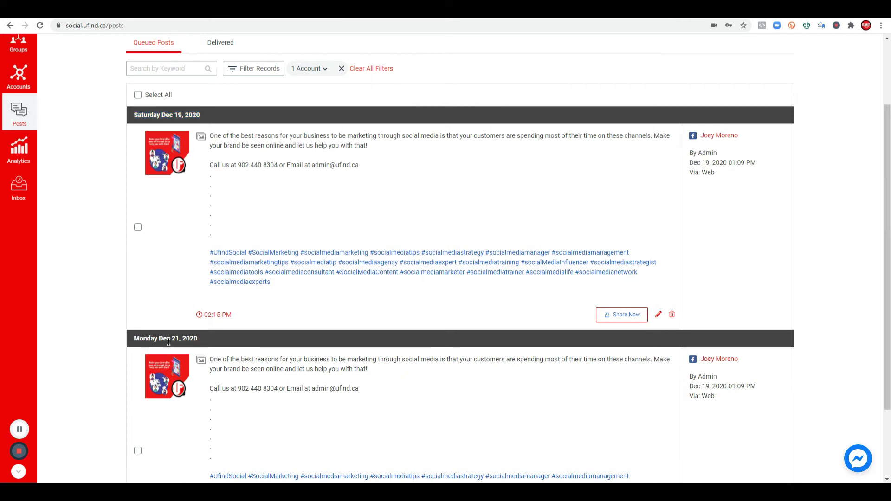
scroll(682, 102, up, 2)
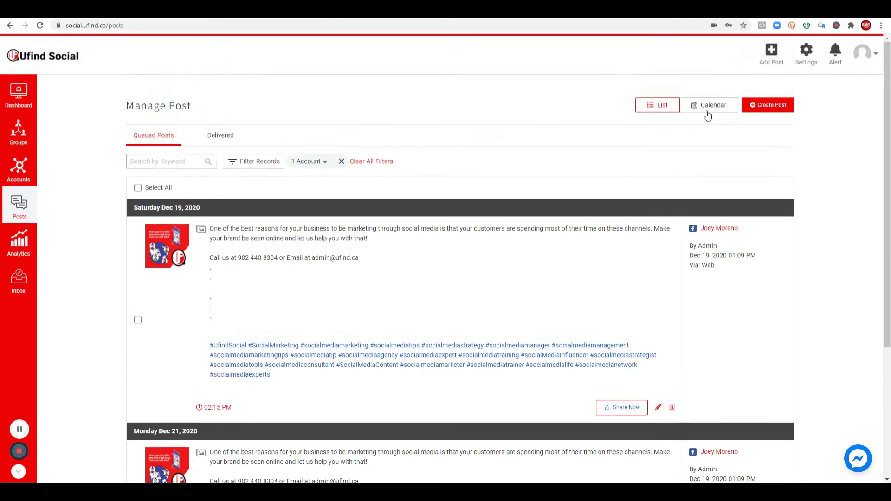
click(714, 108)
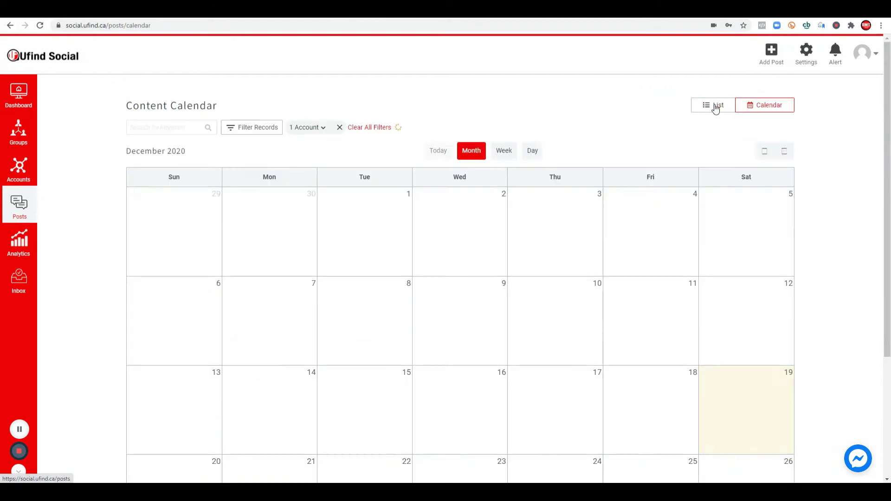
scroll(728, 301, down, 3)
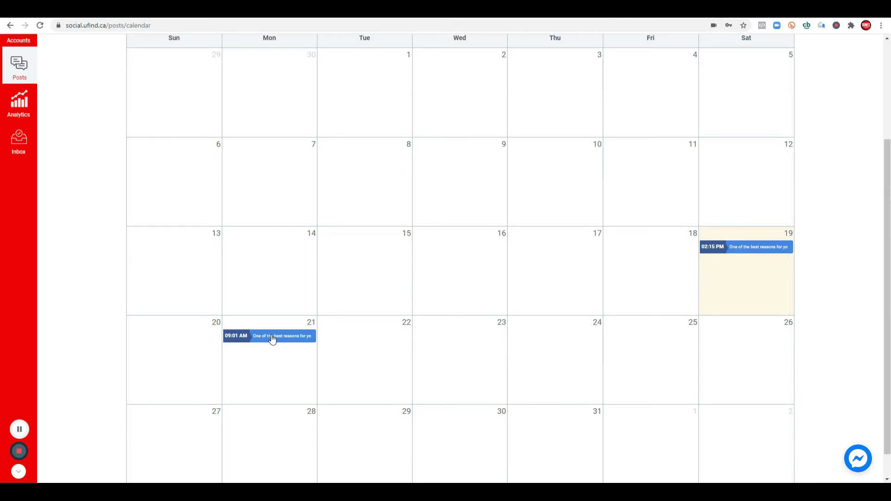
Step: Drag the 09:01 AM post from Dec 21 onto Dec 28 and confirm the move
drag(272, 339, 269, 426)
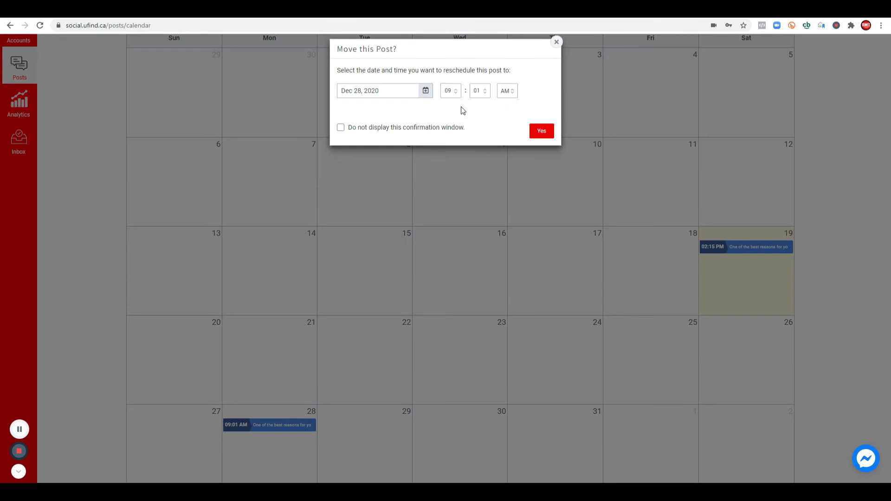
click(541, 131)
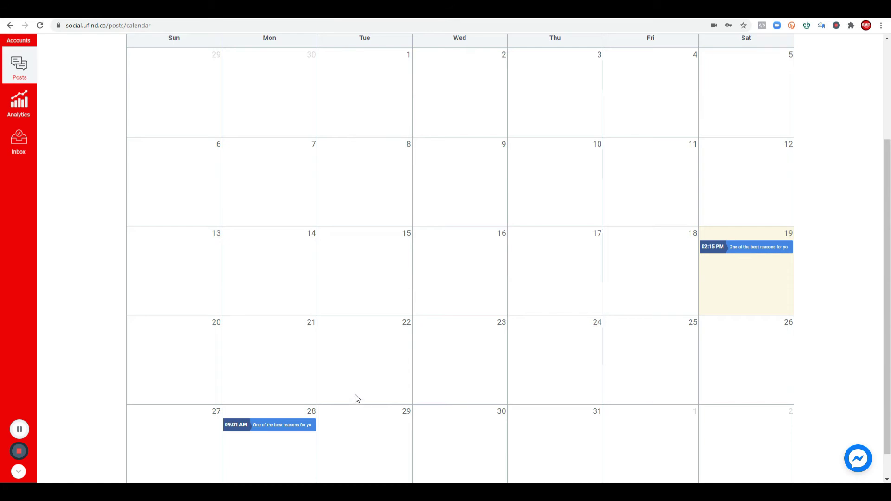
scroll(525, 338, up, 3)
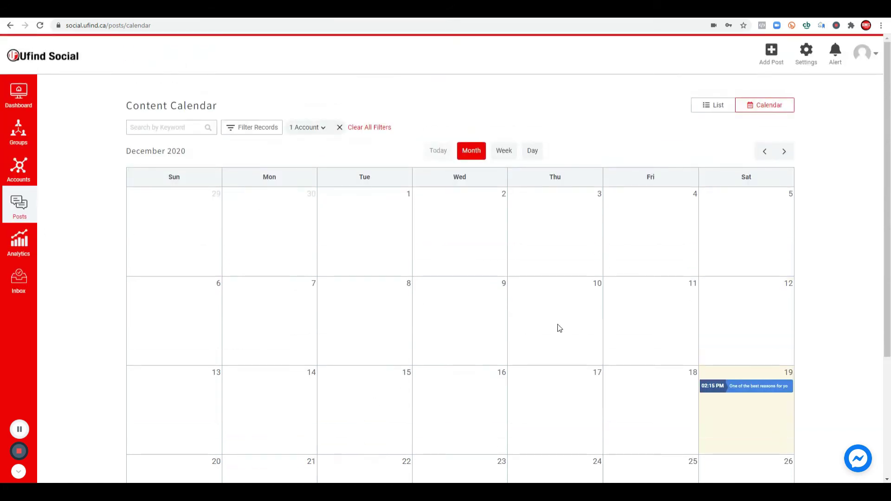
mouse_move(735, 386)
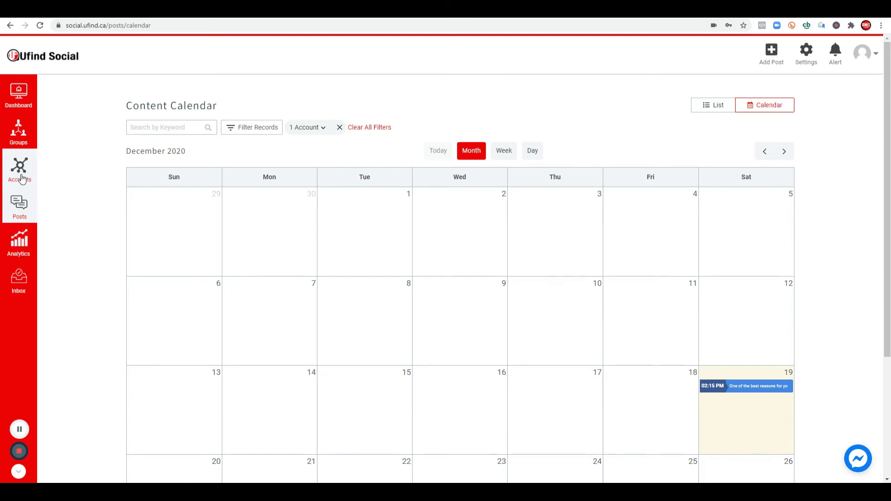
click(777, 65)
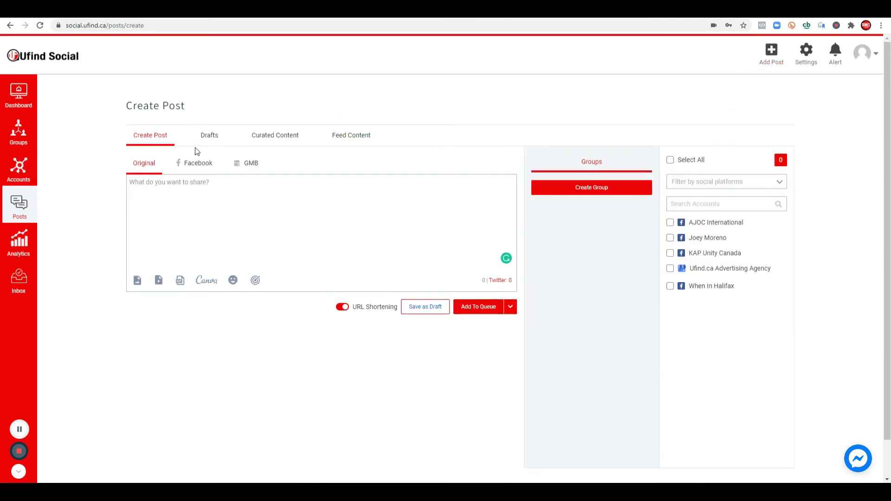
Step: On Curated Content, replace 'canada immigration' with 'Social Media' and run the search
click(281, 134)
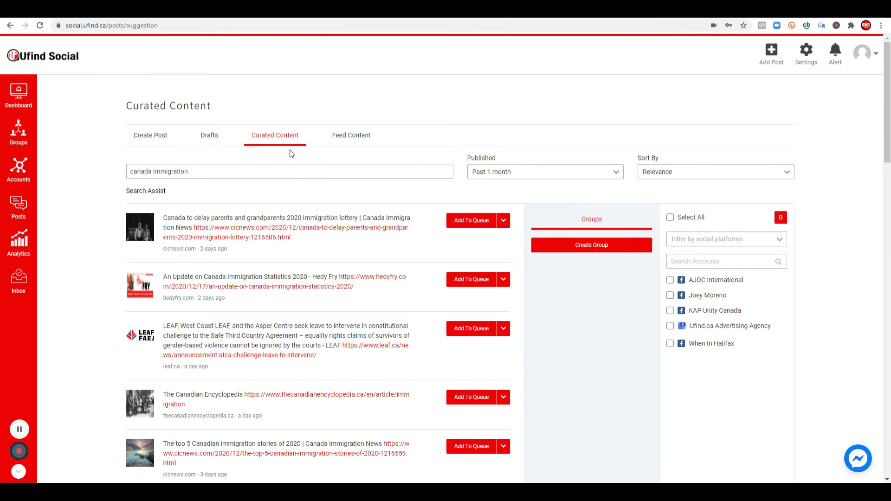
drag(192, 172, 121, 180)
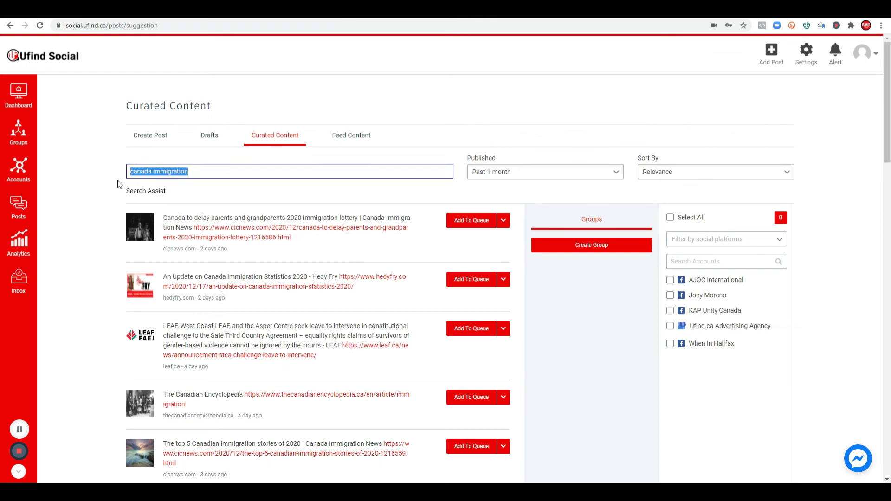
drag(192, 173, 110, 171)
text(Social MEdi)
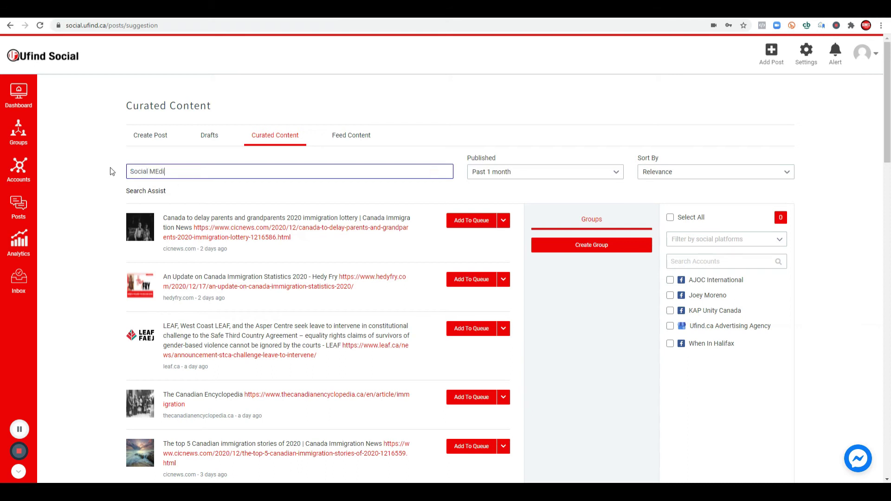
key(BackSpace)
key(BackSpace)
key(BackSpace)
text(edia)
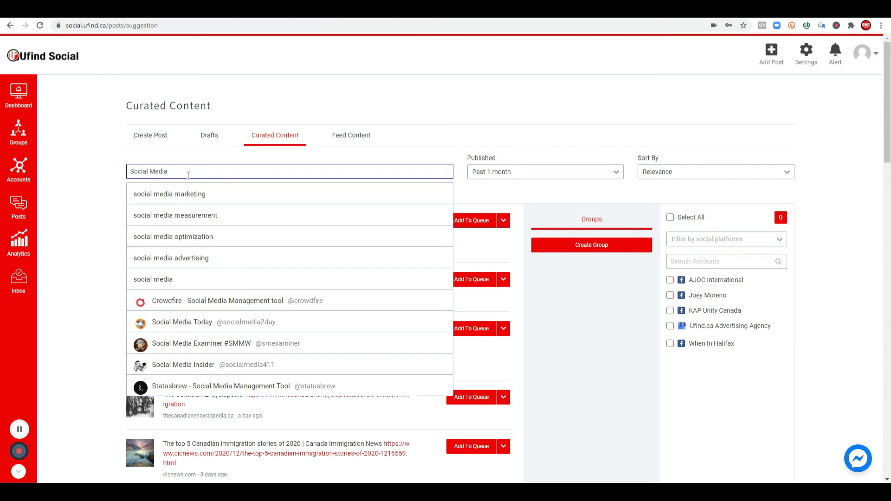
key(Return)
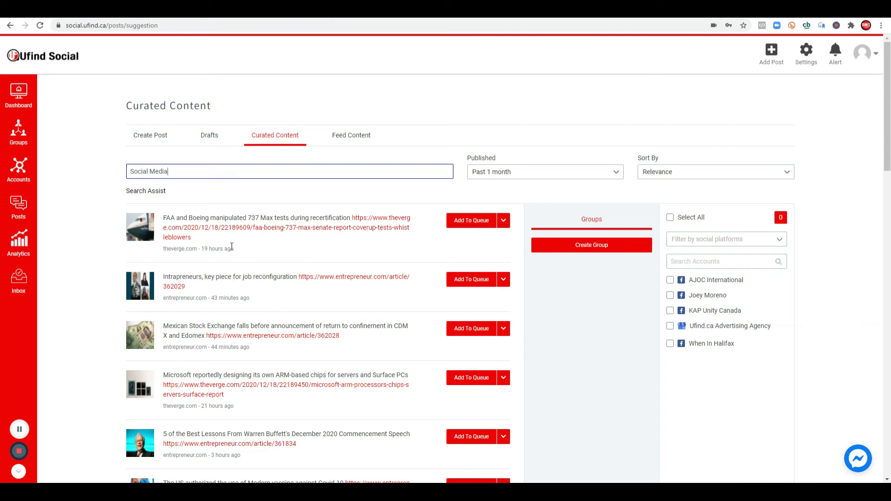
drag(235, 250, 203, 251)
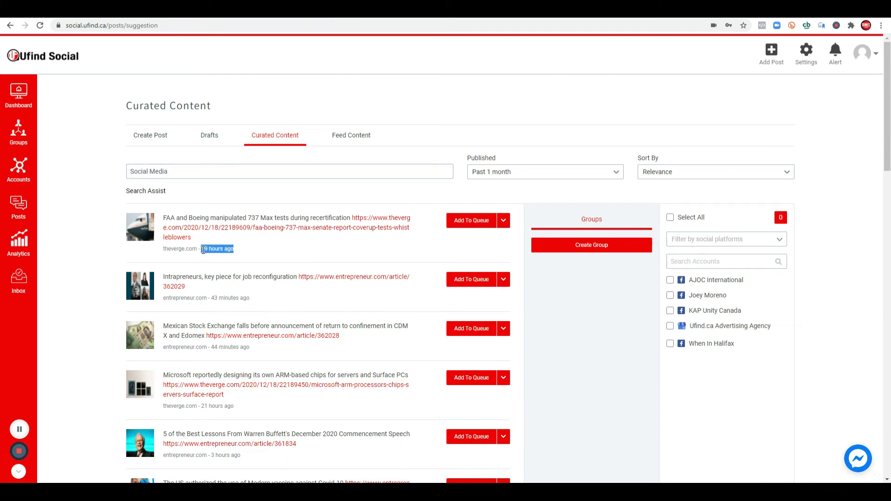
drag(164, 218, 238, 218)
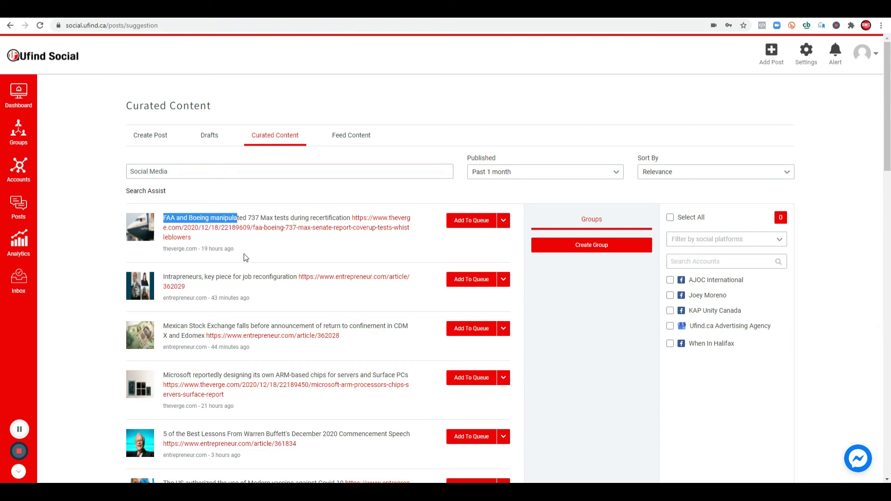
click(246, 258)
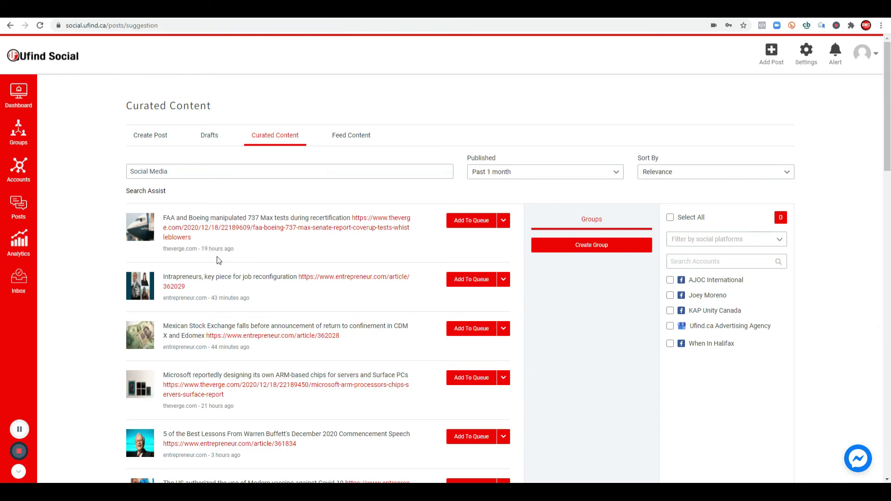
scroll(218, 260, down, 1)
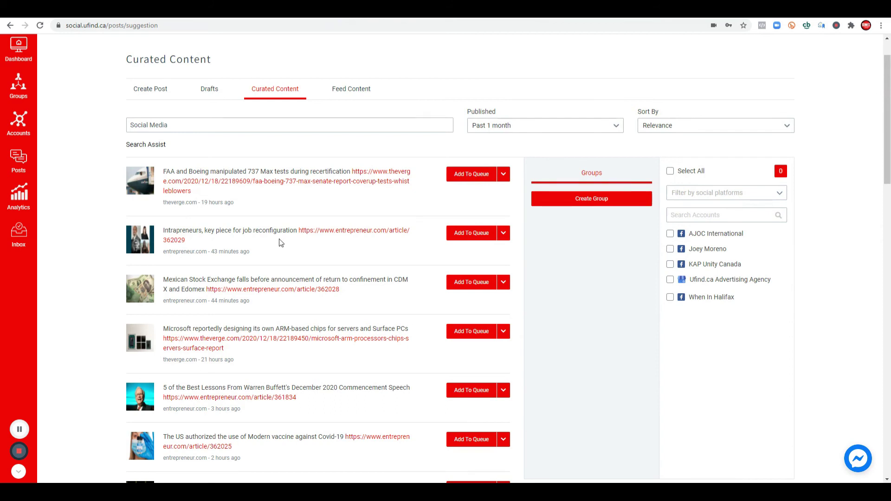
drag(251, 252, 204, 252)
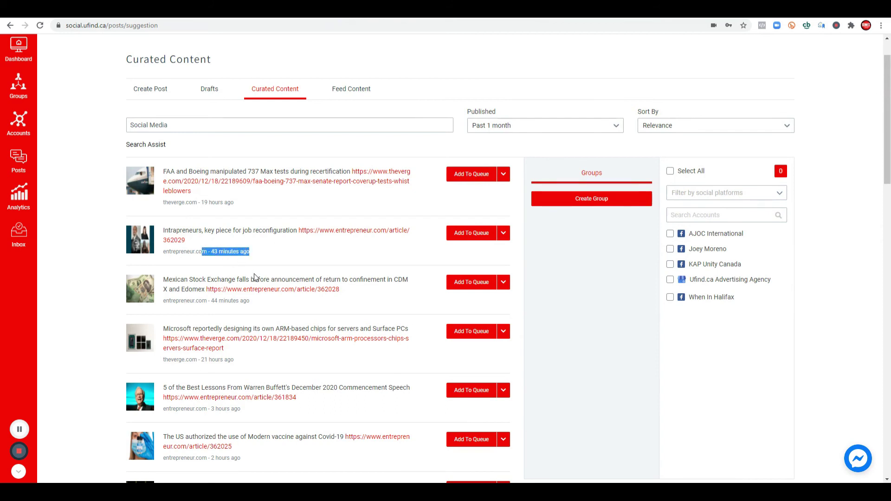
scroll(260, 287, down, 2)
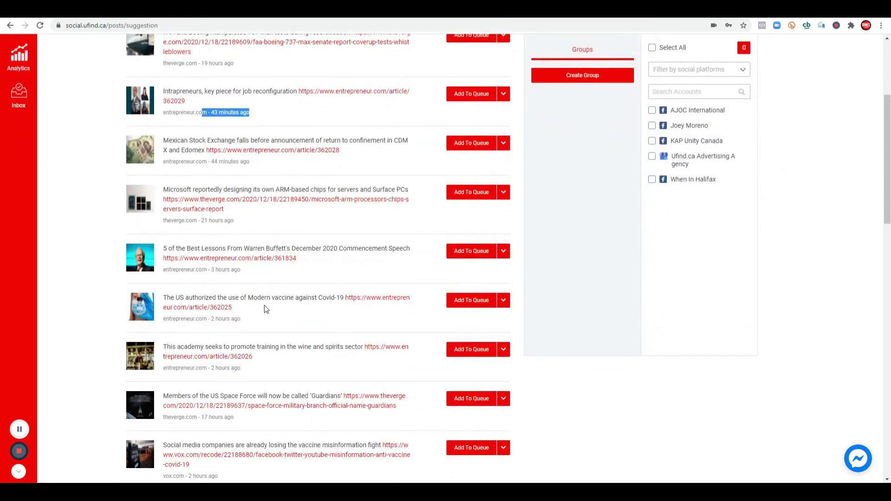
scroll(264, 299, down, 2)
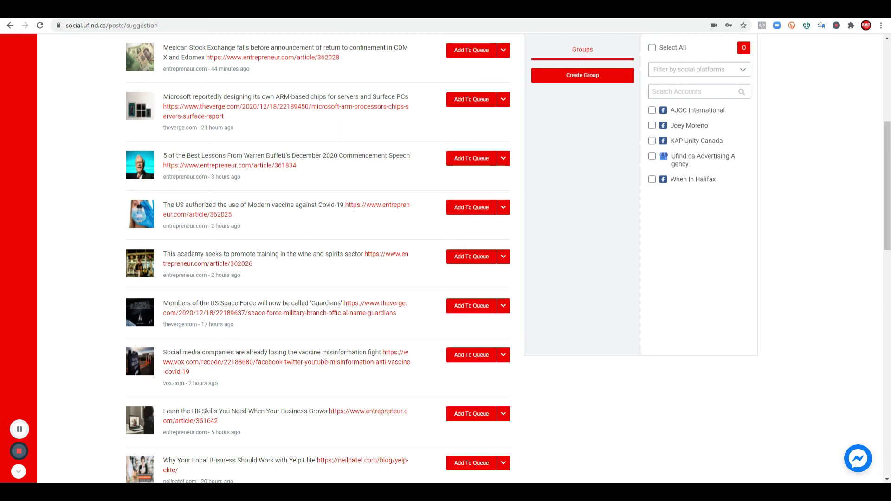
scroll(331, 351, down, 3)
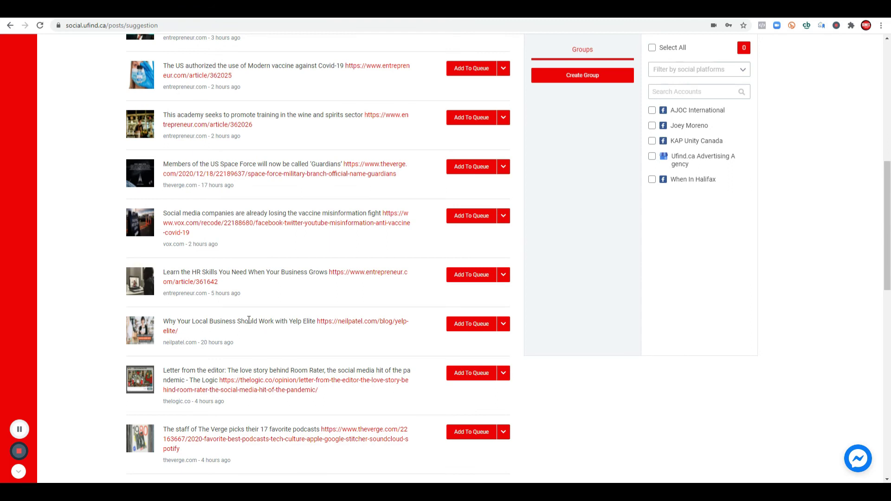
Step: Edit the Yelp Elite article post, putting the link on a new 'via:' line
click(505, 327)
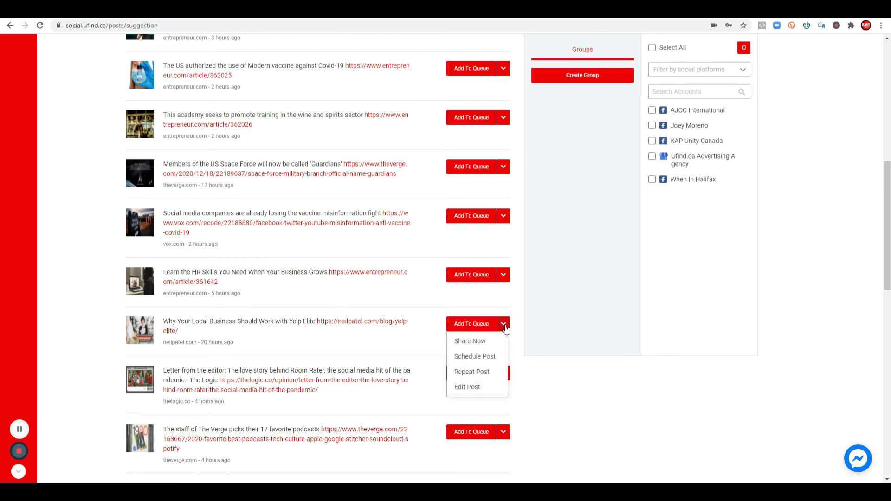
click(468, 389)
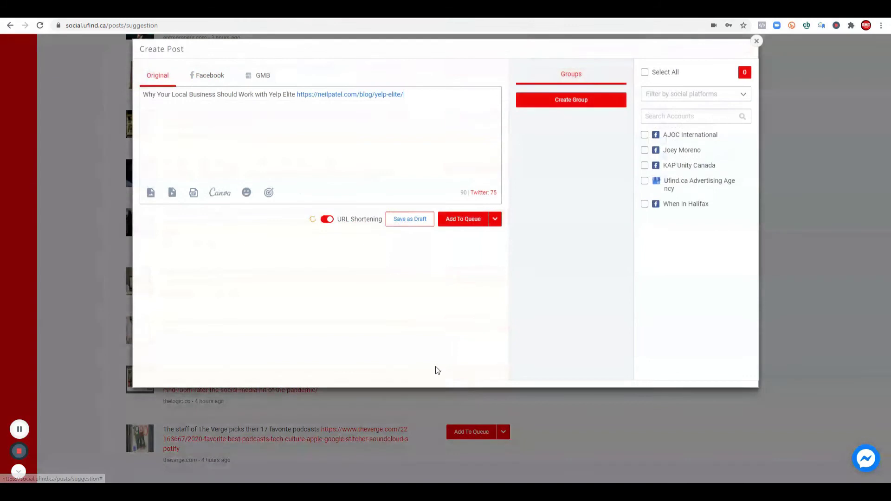
click(298, 95)
key(Return)
text(via:)
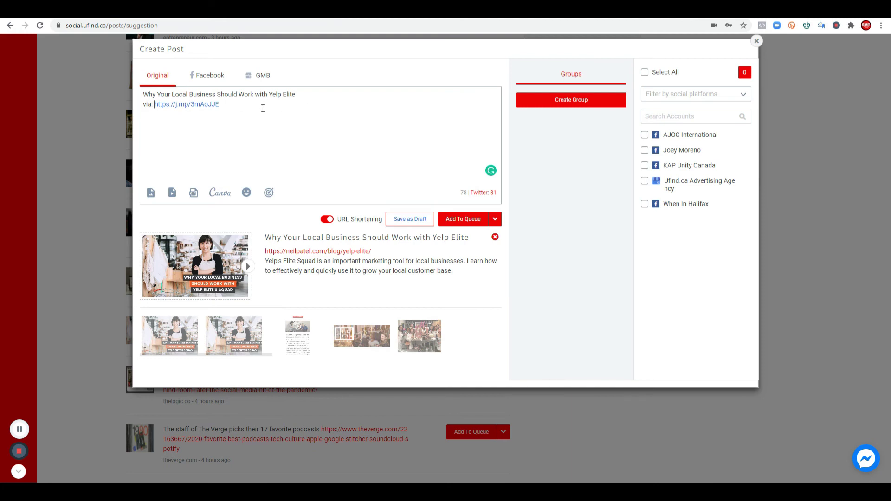
Step: Select the personal Facebook account and share the post immediately with Share Now
click(644, 151)
click(496, 220)
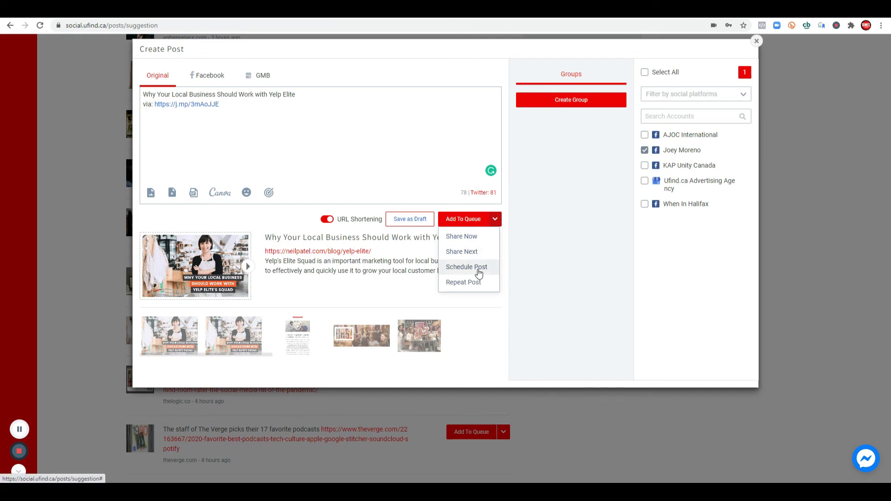
click(477, 274)
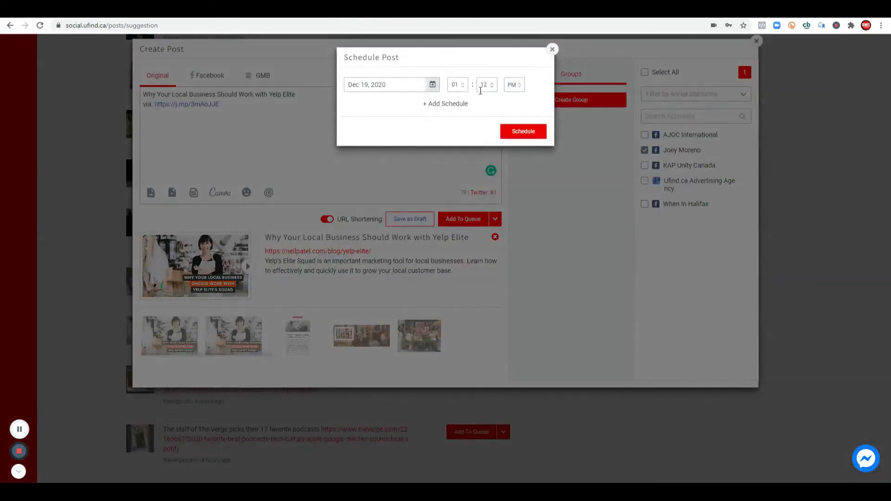
click(552, 50)
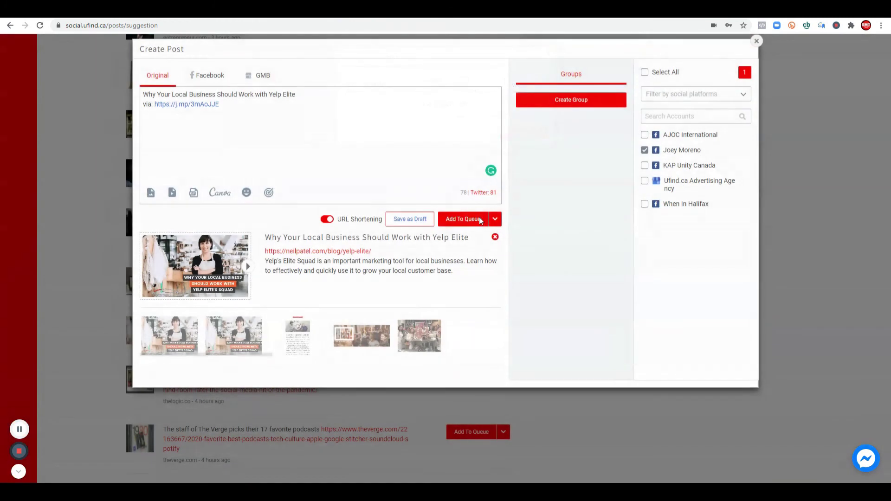
click(495, 219)
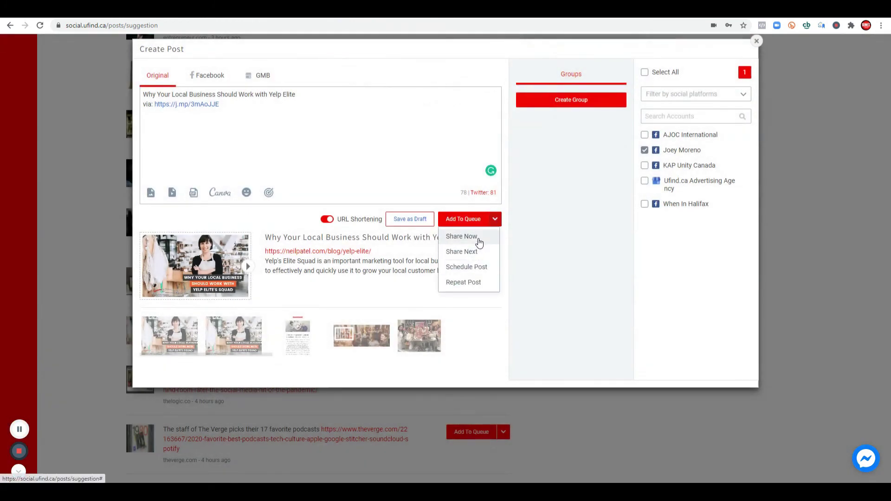
click(478, 238)
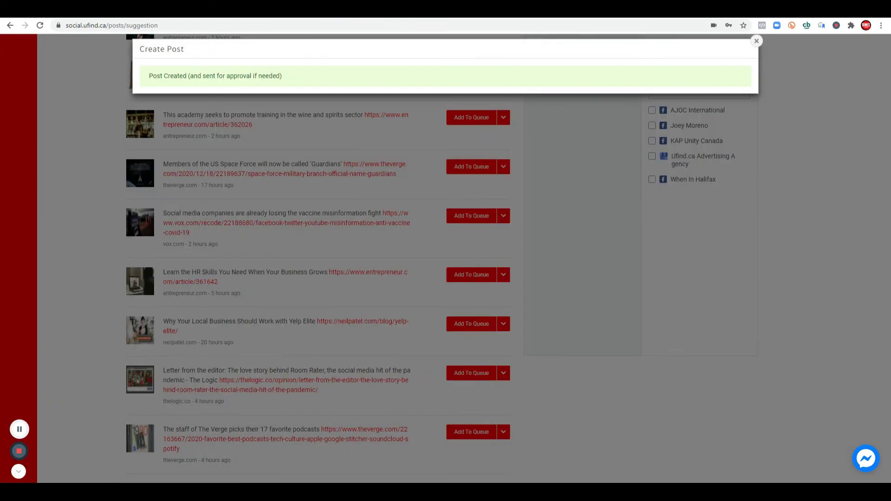
Step: Dismiss the Post Created confirmation and return to the Dashboard overview
click(758, 45)
scroll(449, 215, up, 10)
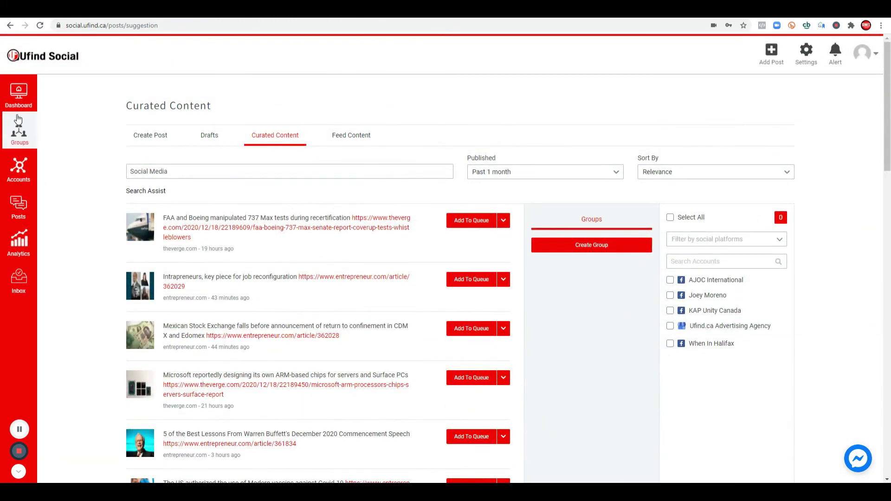
click(19, 93)
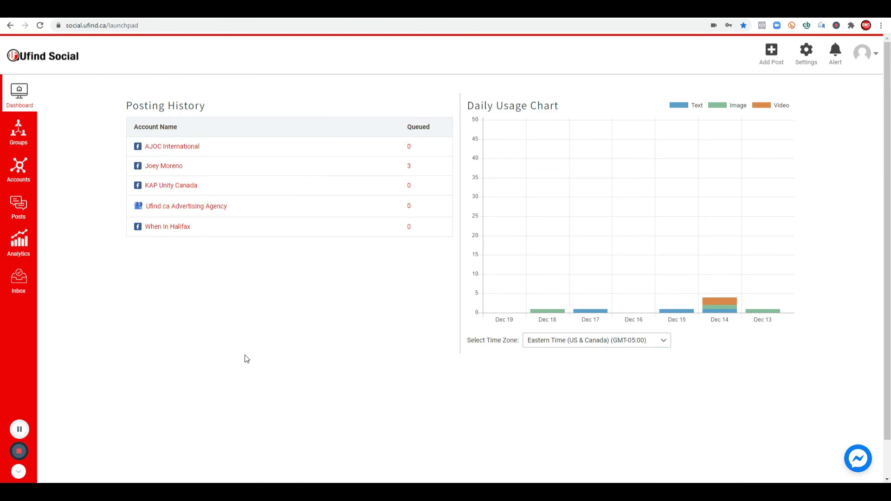